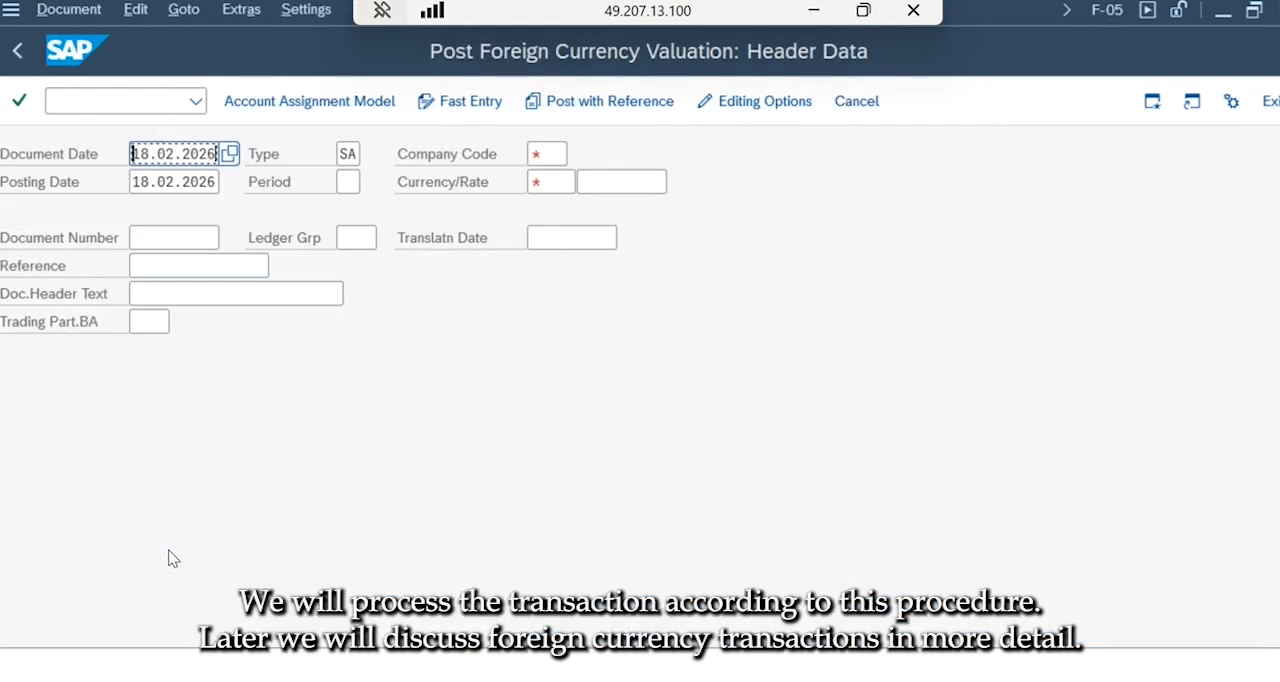
Set the document date to 25.07.2025 and the company code to QA13 in the document header.
{"action": "key", "text": "Delete"}
{"action": "key", "text": "Delete"}
{"action": "key", "text": "Delete"}
{"action": "key", "text": "Delete"}
{"action": "key", "text": "Delete"}
{"action": "key", "text": "Delete"}
{"action": "key", "text": "Delete"}
{"action": "key", "text": "Delete"}
{"action": "key", "text": "Delete"}
{"action": "key", "text": "Delete"}
{"action": "type", "text": "25"}
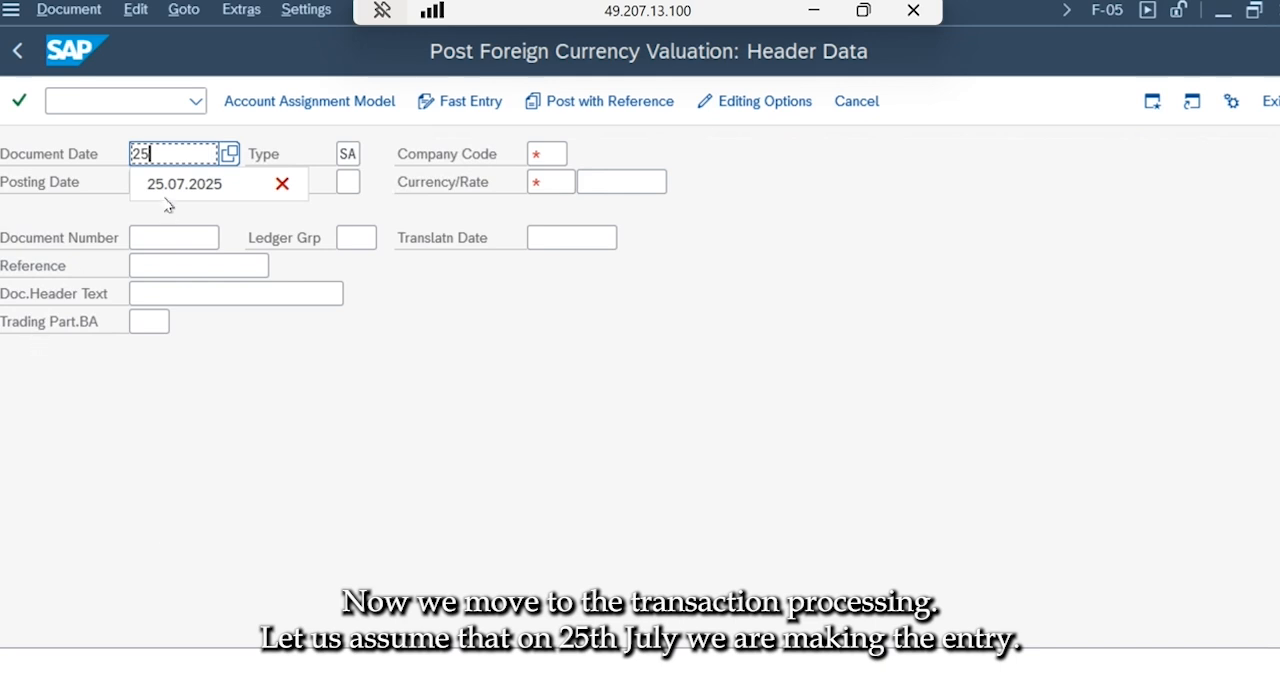
{"action": "left_click", "coordinate": [165, 186]}
{"action": "key", "text": "Tab"}
{"action": "key", "text": "Tab"}
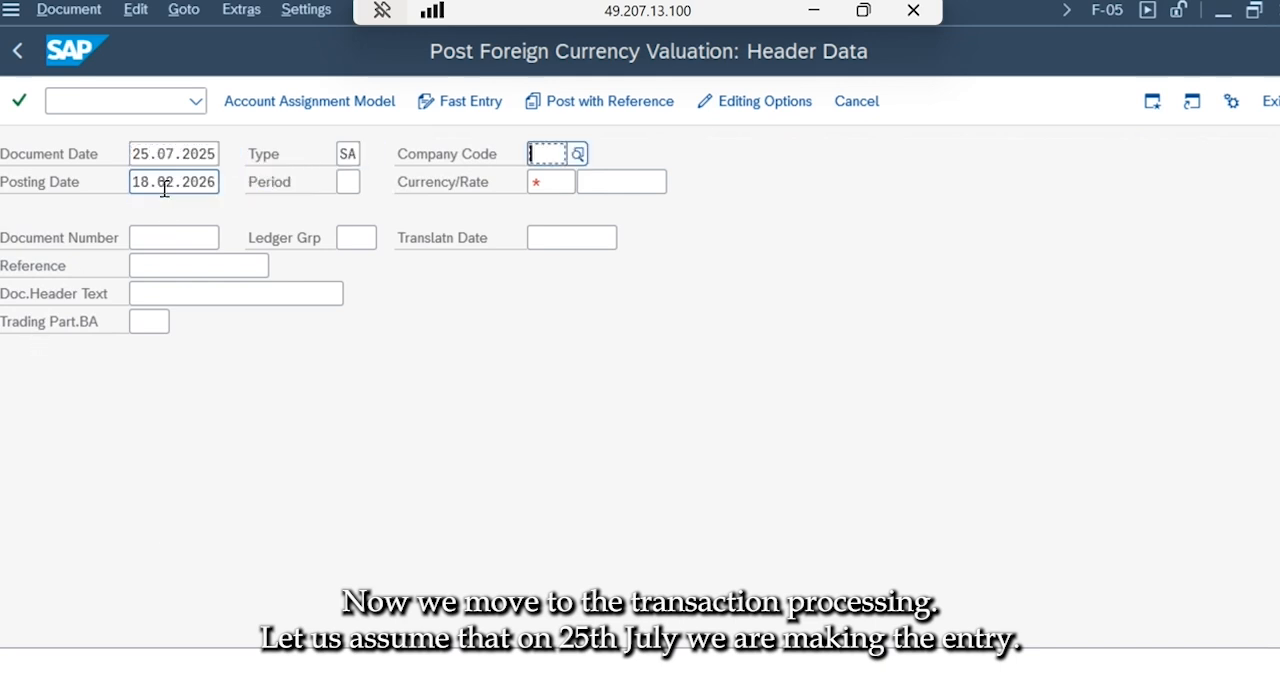
{"action": "type", "text": "QA13"}
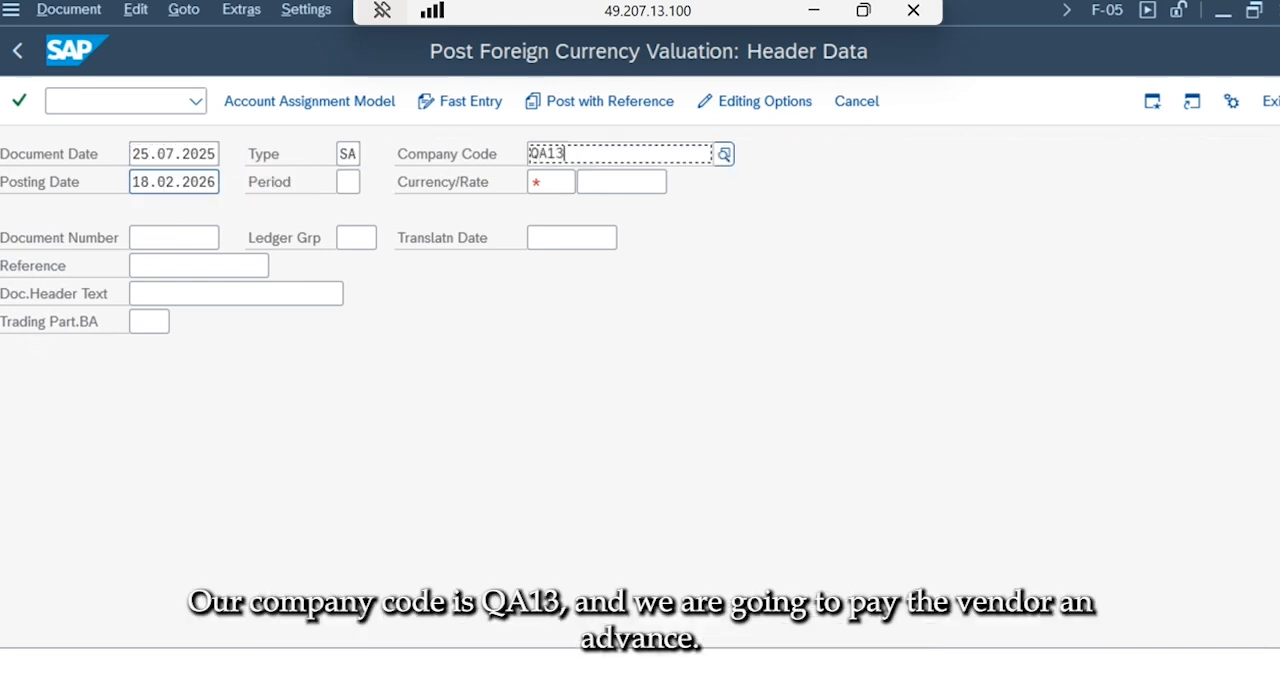
{"action": "left_click", "coordinate": [557, 282]}
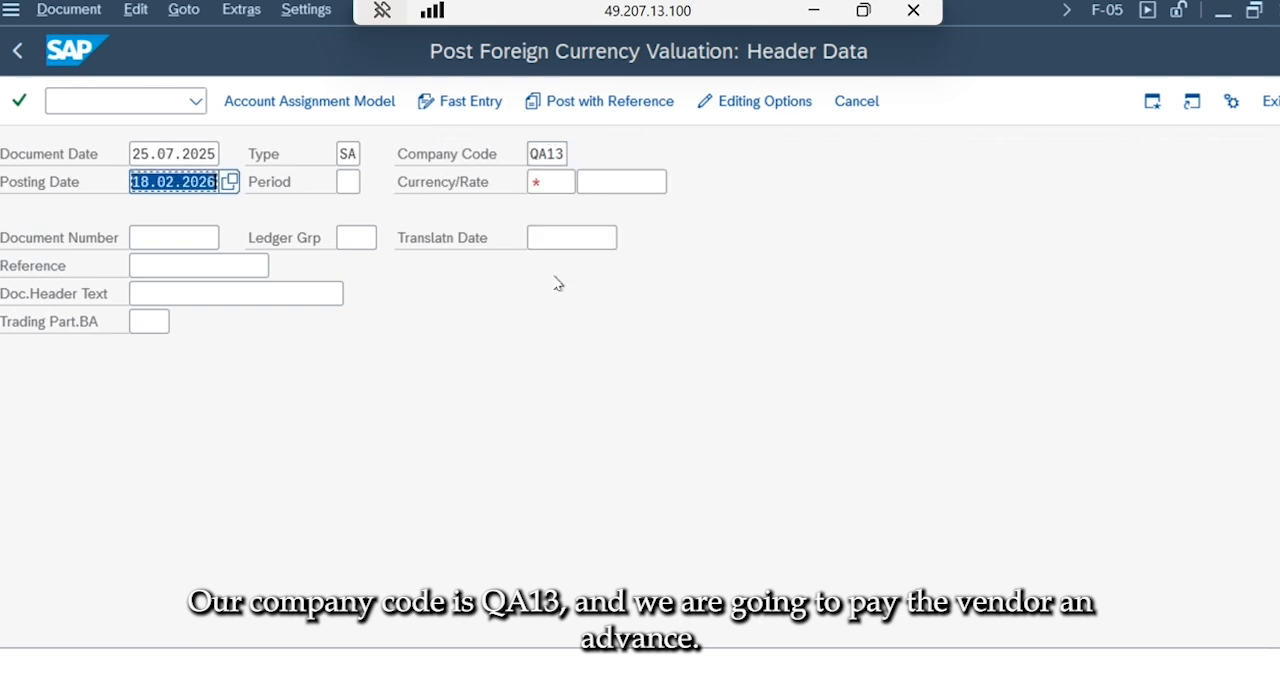
Set the posting date to 25.07.2025 and the document currency to USD.
{"action": "type", "text": "25"}
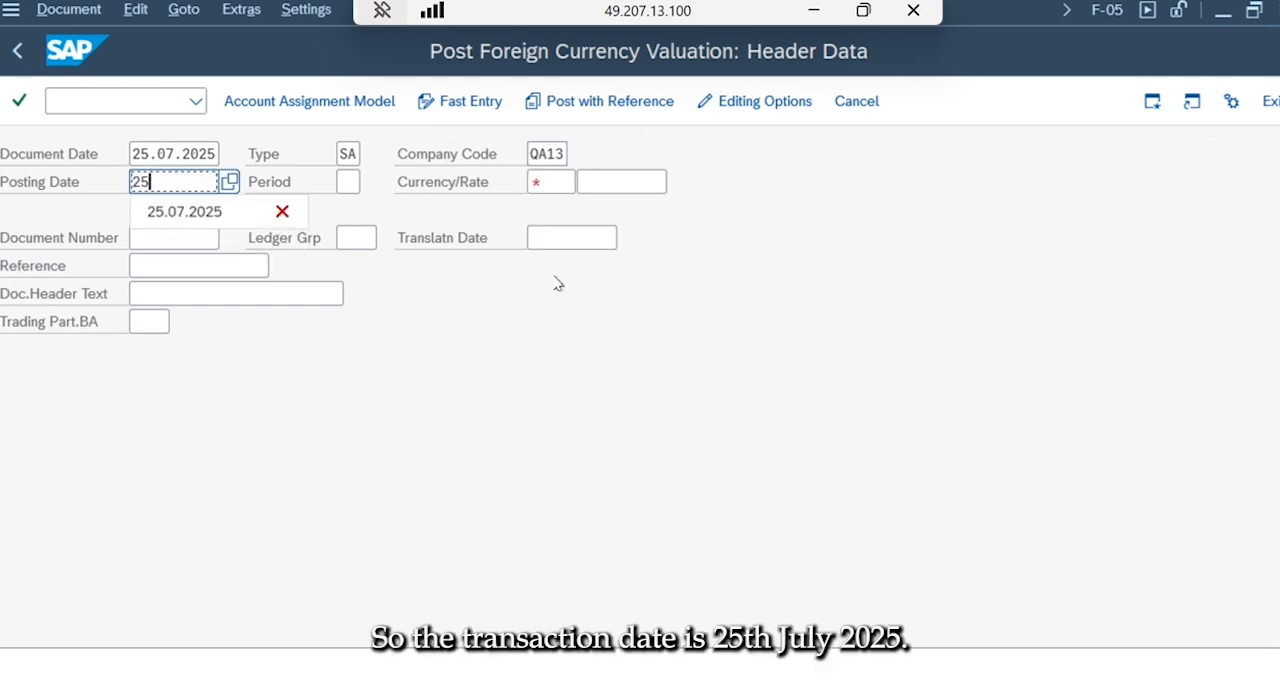
{"action": "left_click", "coordinate": [185, 212]}
{"action": "left_click", "coordinate": [543, 183]}
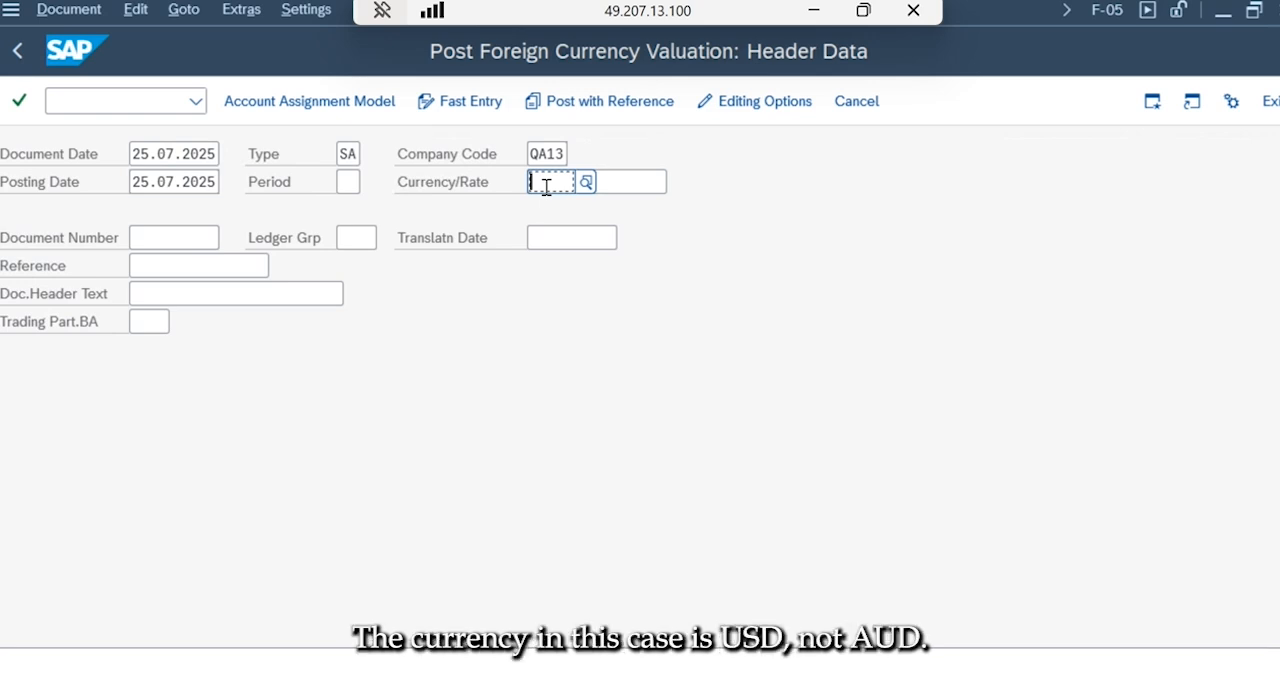
{"action": "type", "text": "USD"}
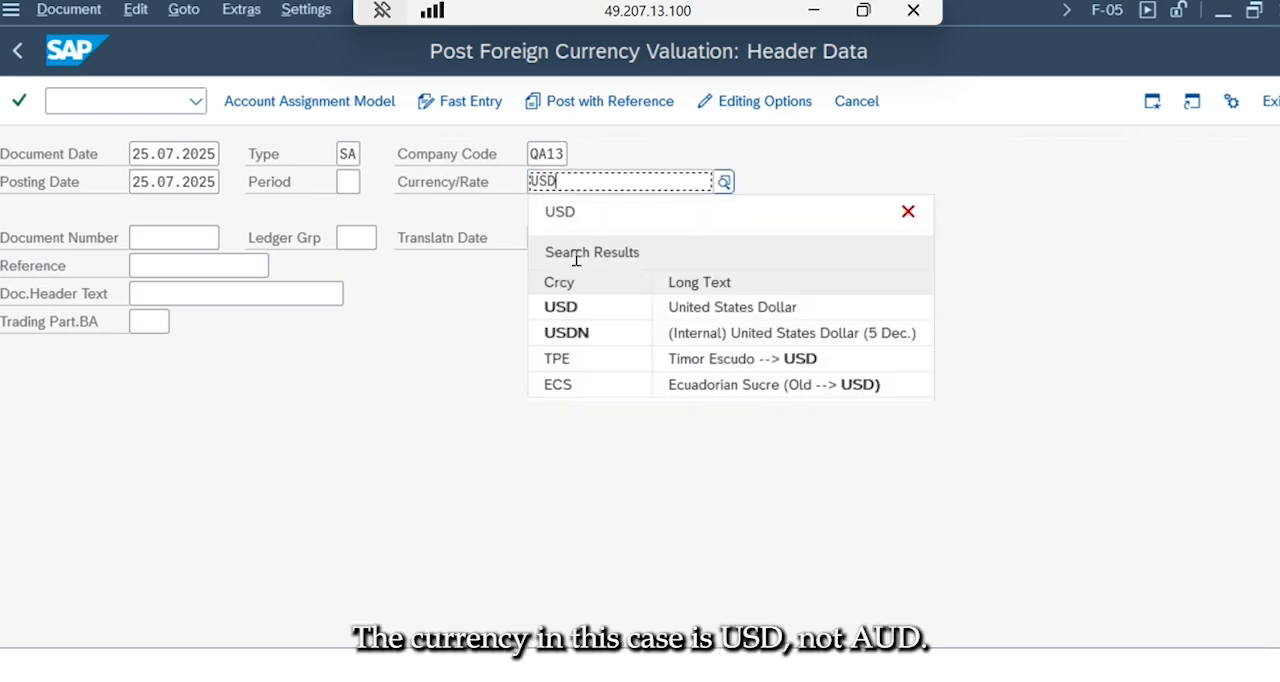
{"action": "left_click", "coordinate": [601, 306]}
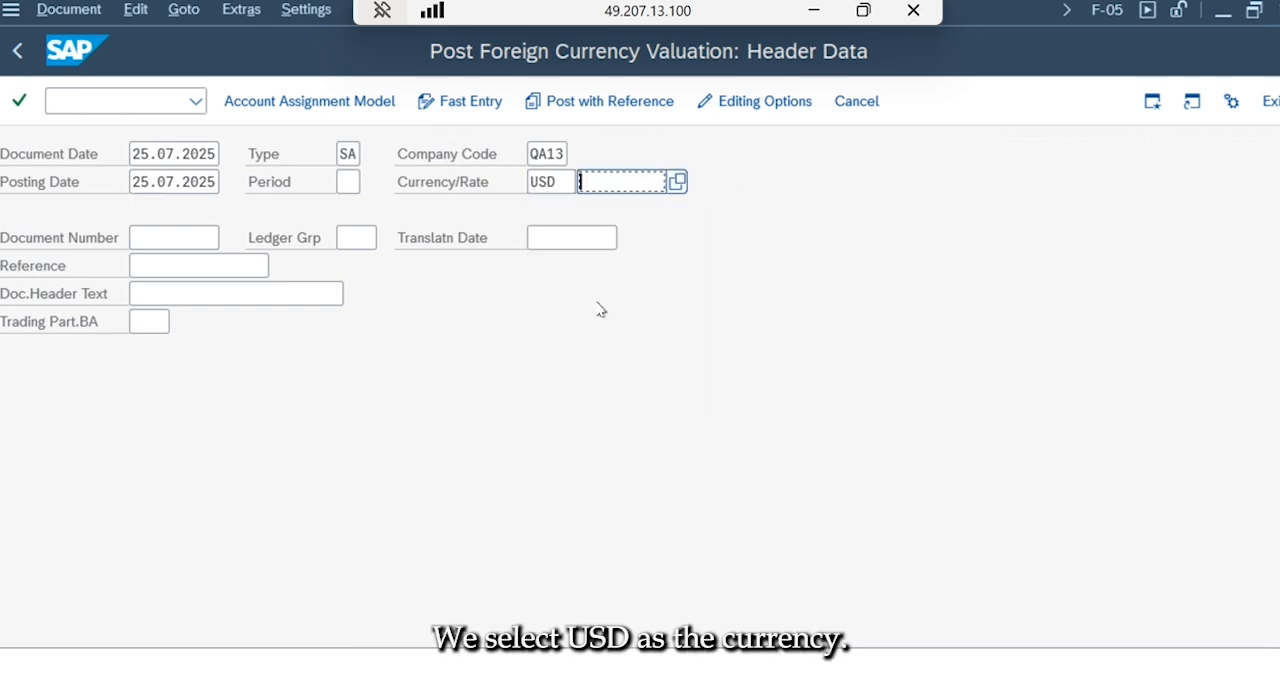
Look up the exchange rate on the F-05 foreign currency slide in PowerPoint and enter 1,5227 as the USD rate in SAP.
{"action": "left_click", "coordinate": [813, 10]}
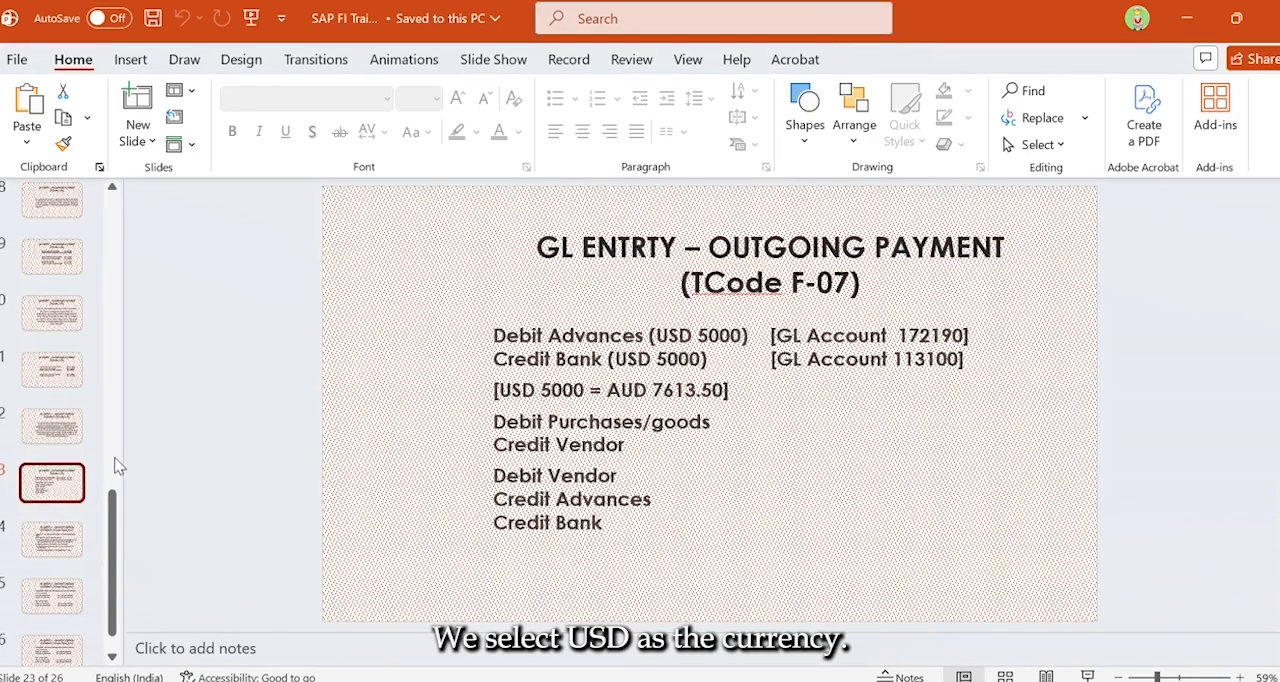
{"action": "scroll", "coordinate": [300, 505], "scroll_direction": "up", "scroll_amount": 1}
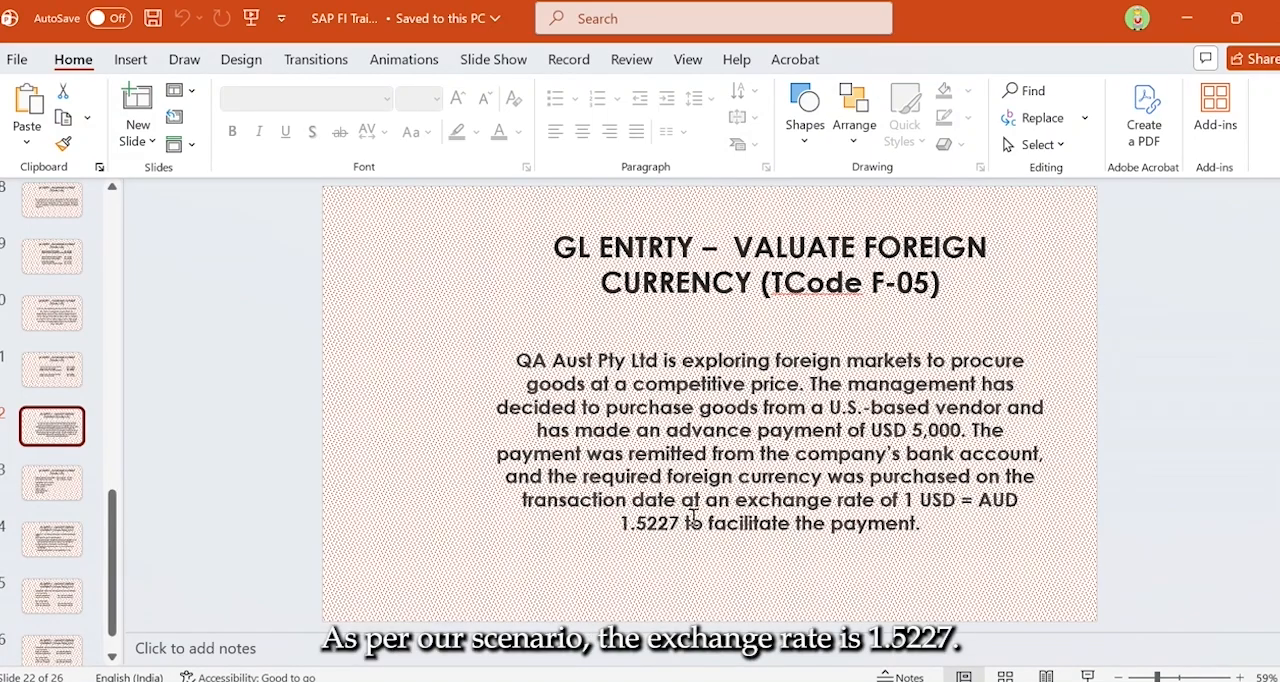
{"action": "mouse_move", "coordinate": [823, 680]}
{"action": "left_click", "coordinate": [822, 612]}
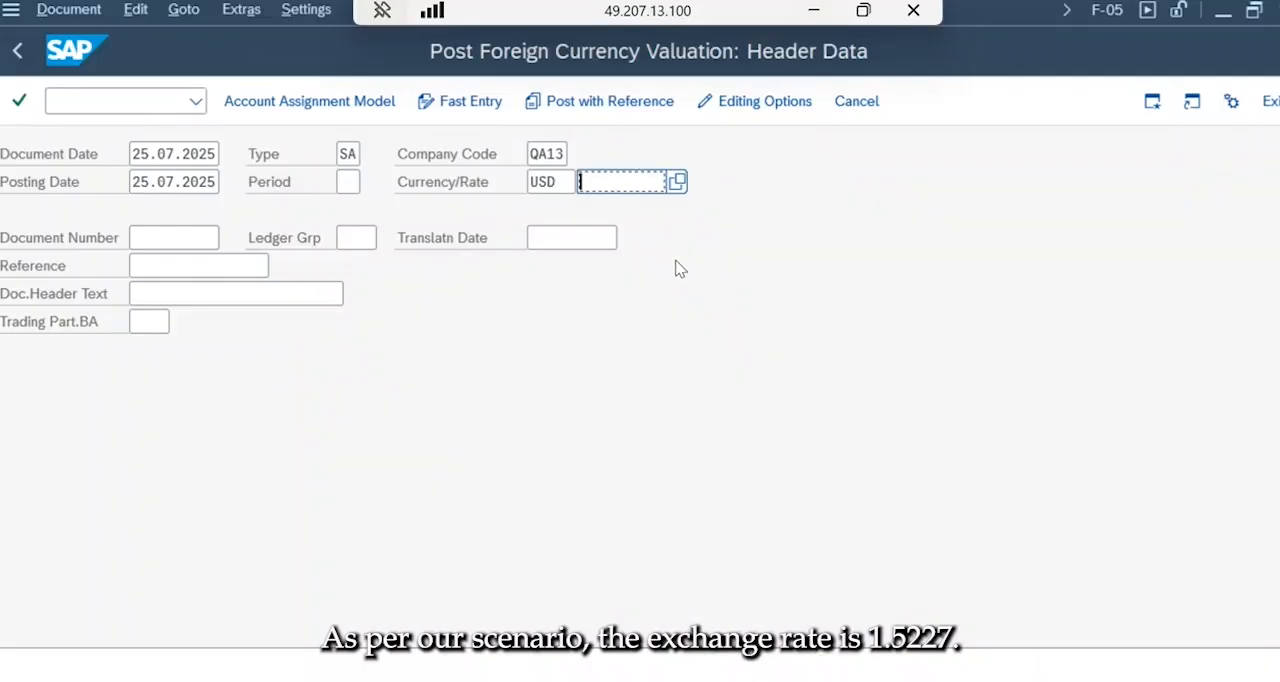
{"action": "type", "text": "1,5227"}
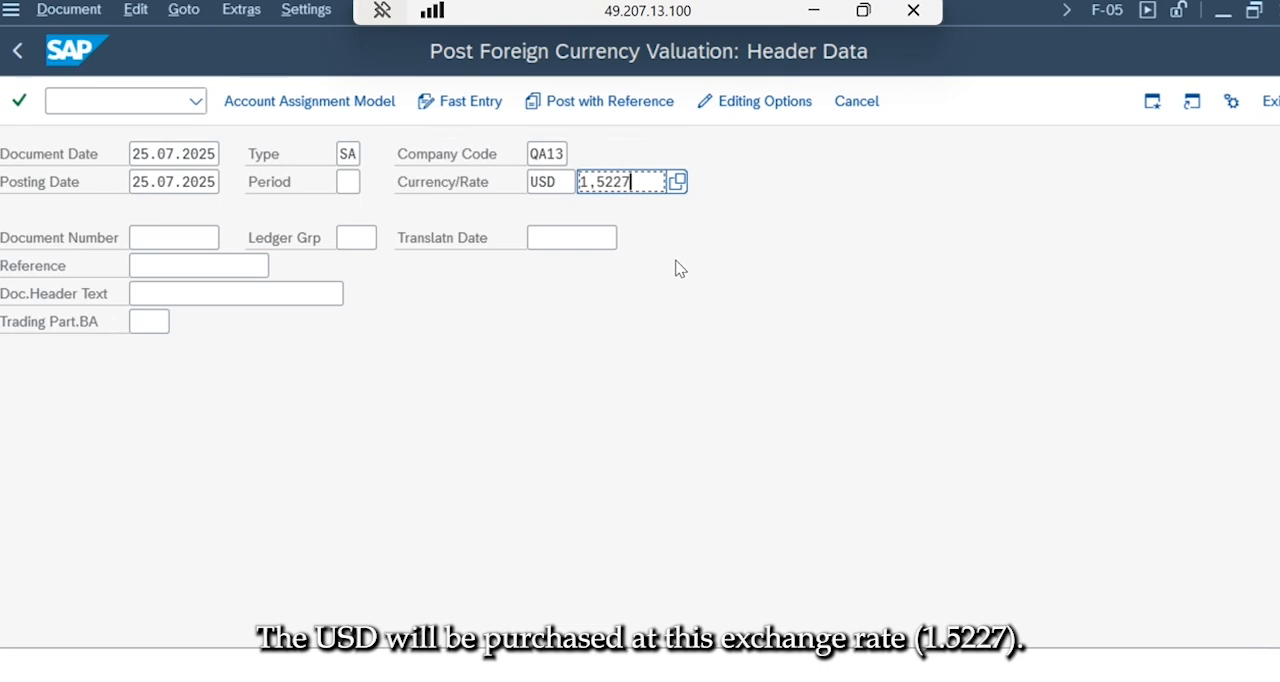
Enter "Vendor Adv" as the document header text.
{"action": "left_click", "coordinate": [240, 290]}
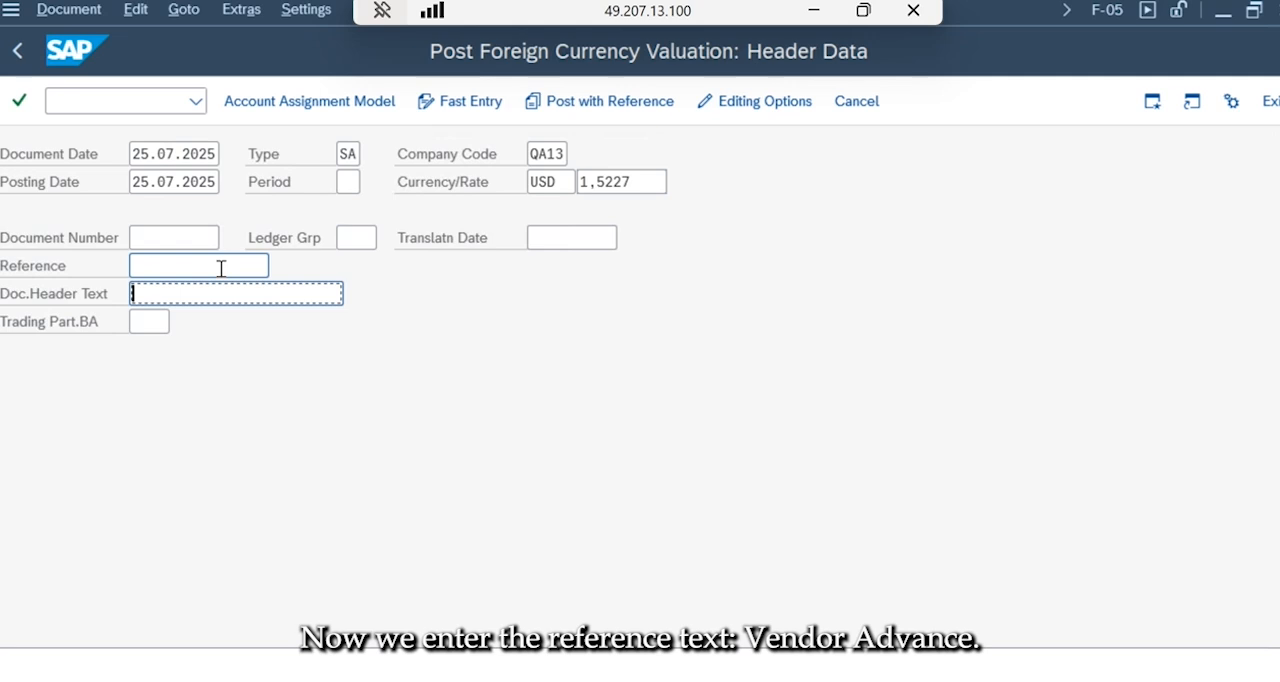
{"action": "type", "text": "Ve"}
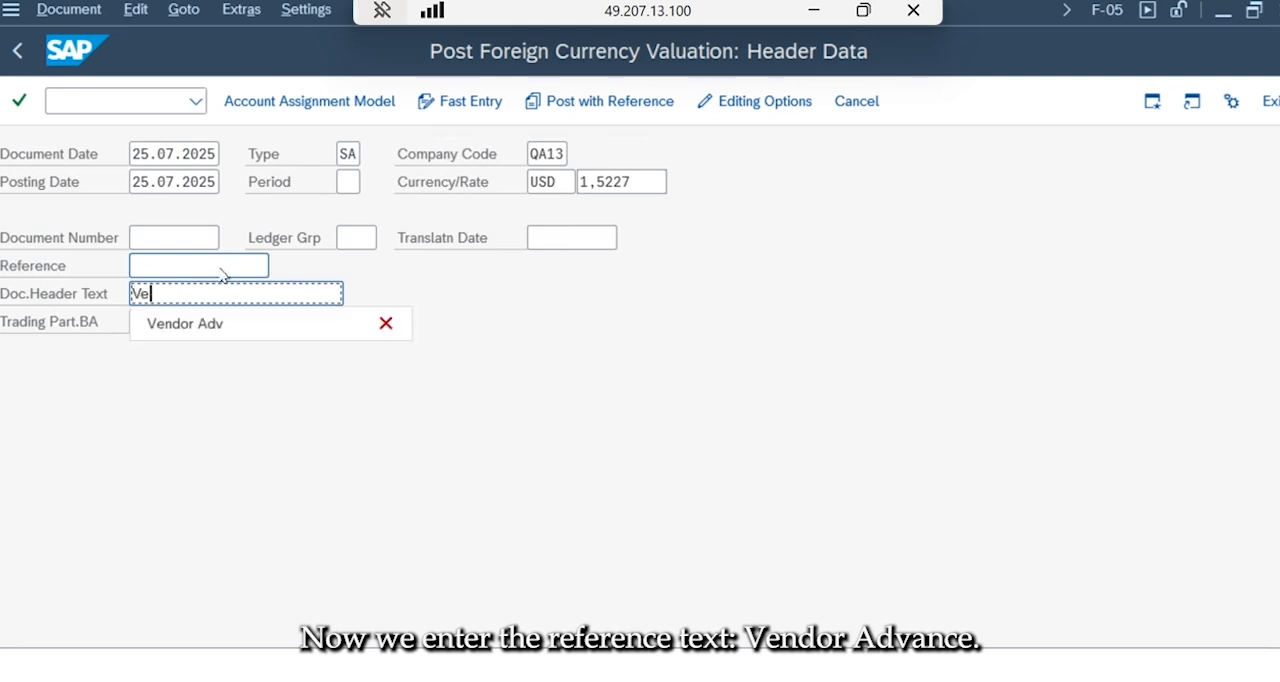
{"action": "type", "text": "ndor Adv"}
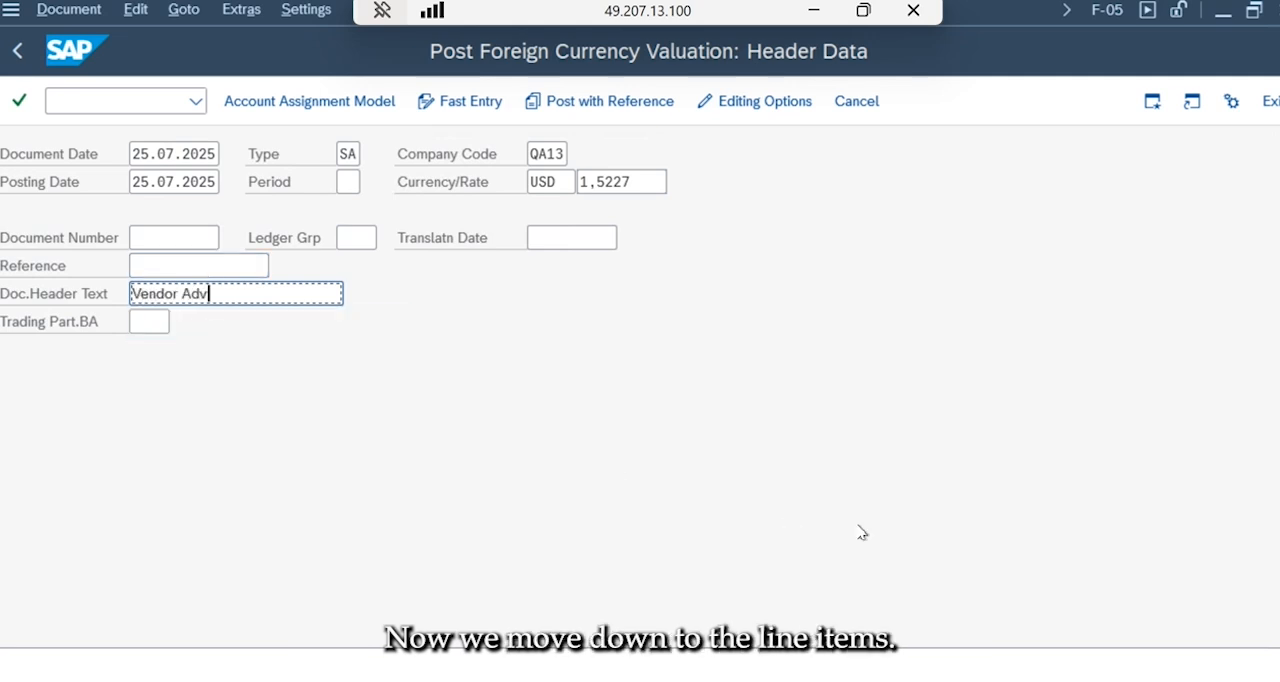
Look up the Advances GL account on the outgoing payment slide in PowerPoint and open the first debit line item in SAP with account 172190.
{"action": "scroll", "coordinate": [694, 474], "scroll_direction": "down", "scroll_amount": 5}
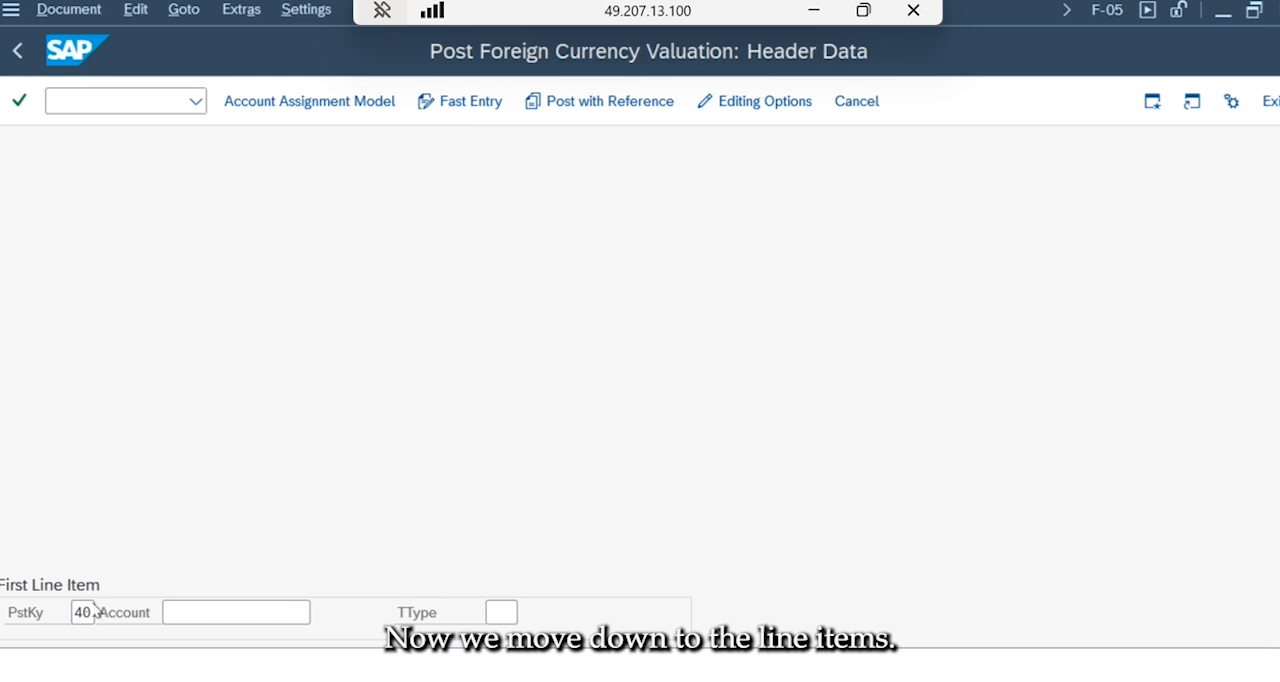
{"action": "left_click", "coordinate": [211, 614]}
{"action": "left_click", "coordinate": [813, 10]}
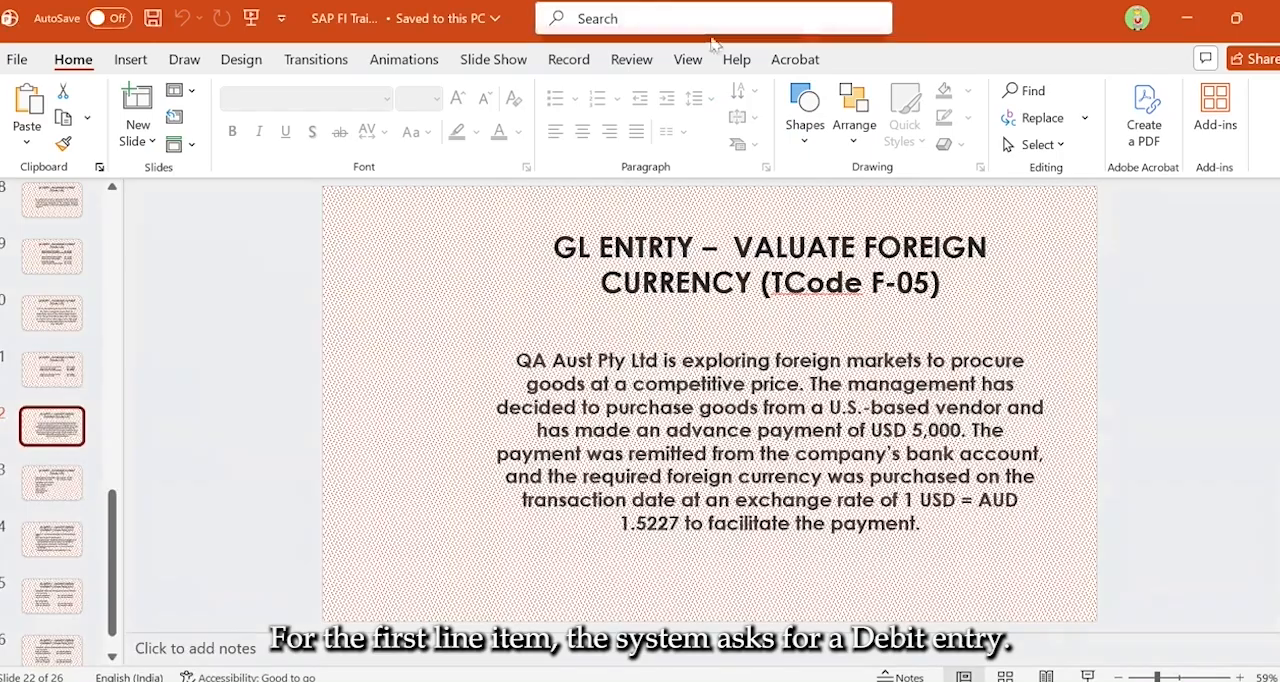
{"action": "left_click", "coordinate": [55, 482]}
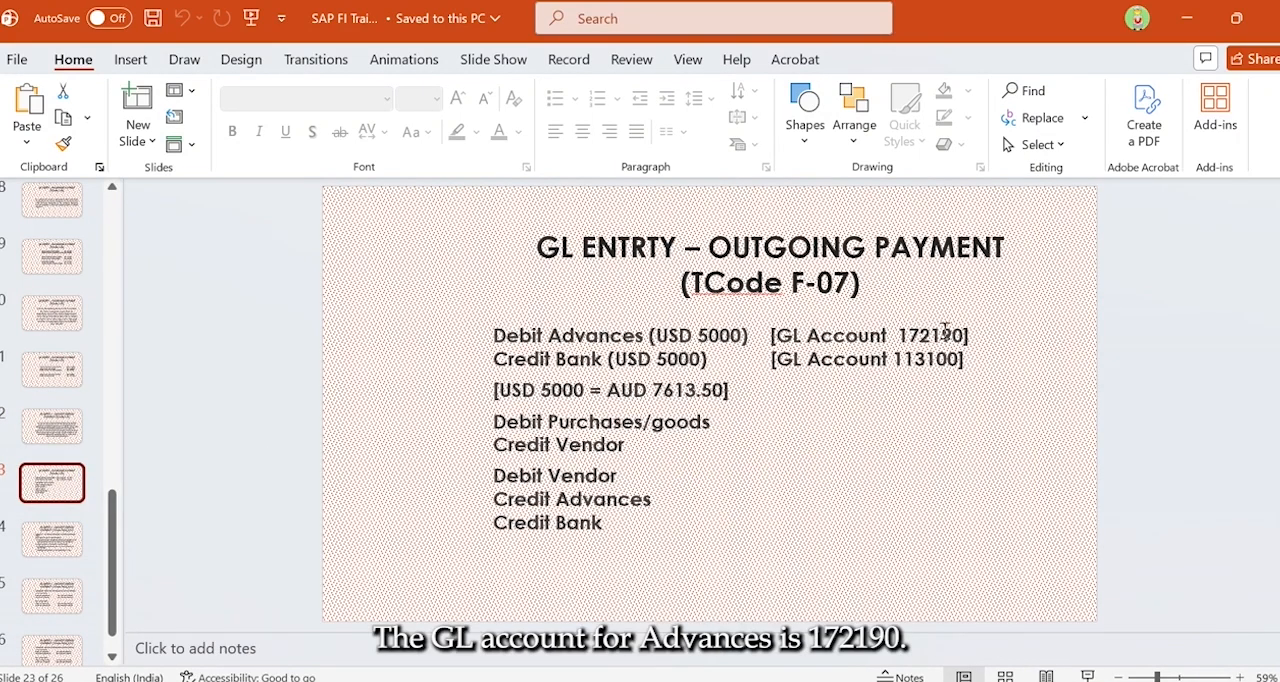
{"action": "left_click", "coordinate": [856, 680]}
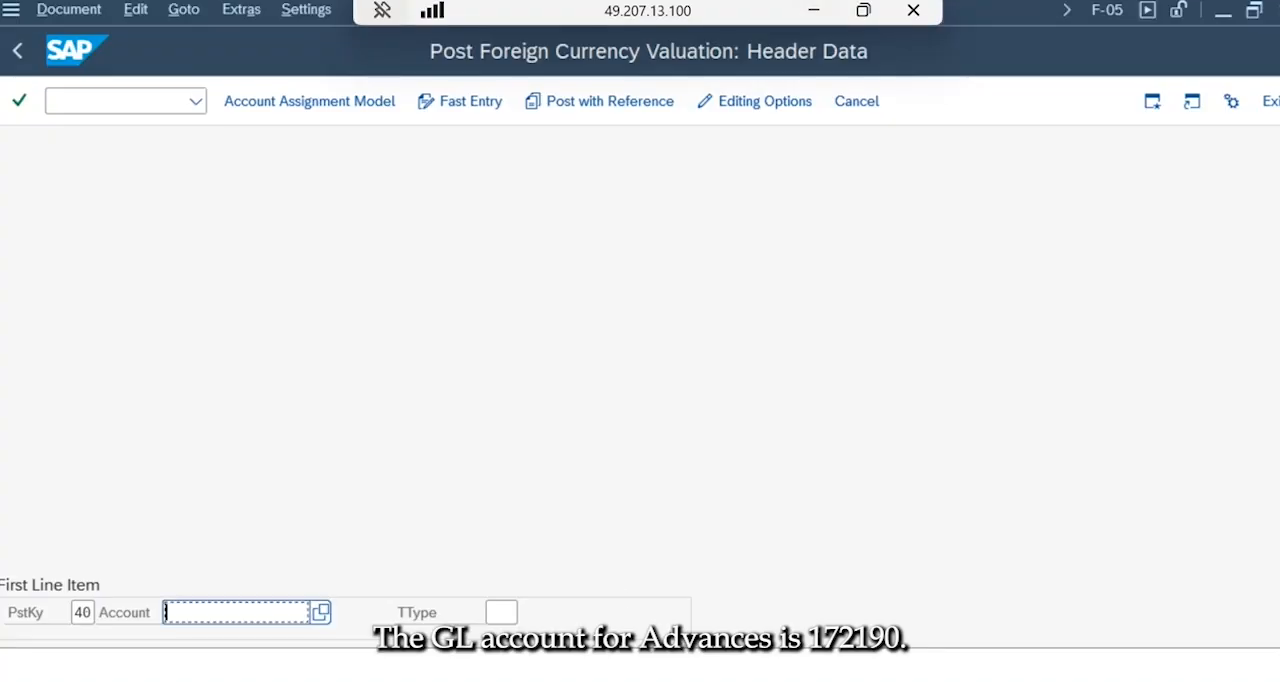
{"action": "type", "text": "172190"}
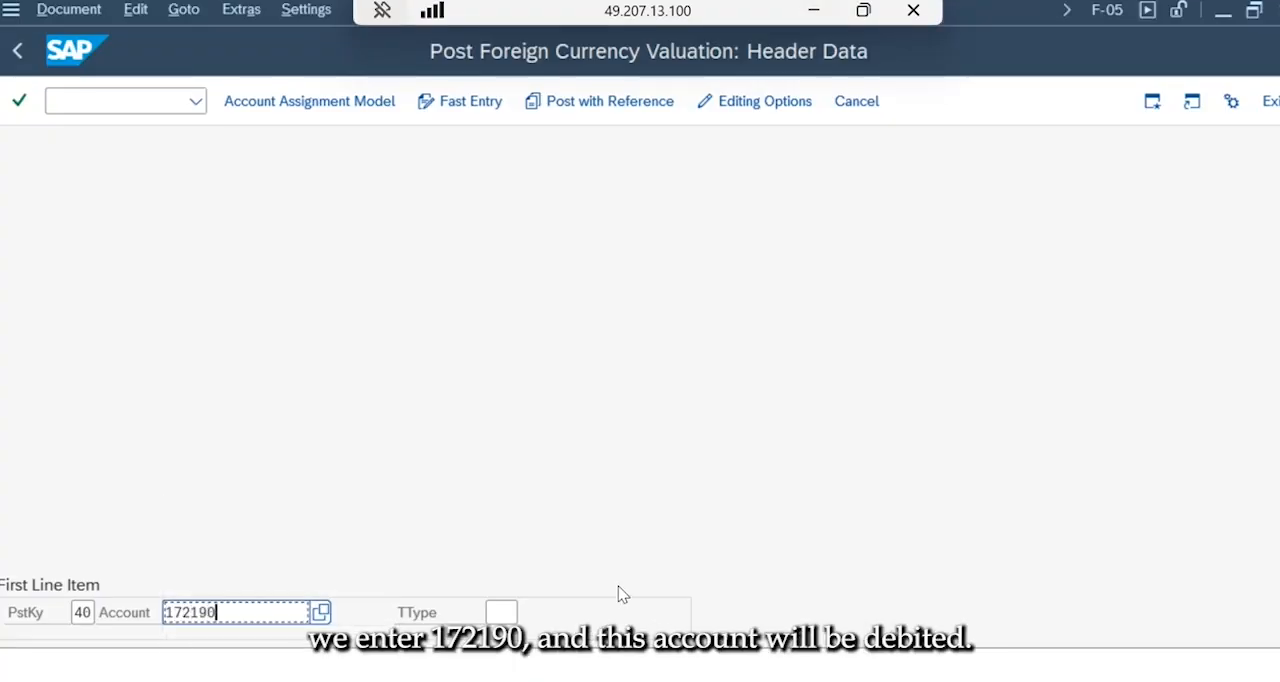
{"action": "key", "text": "Return"}
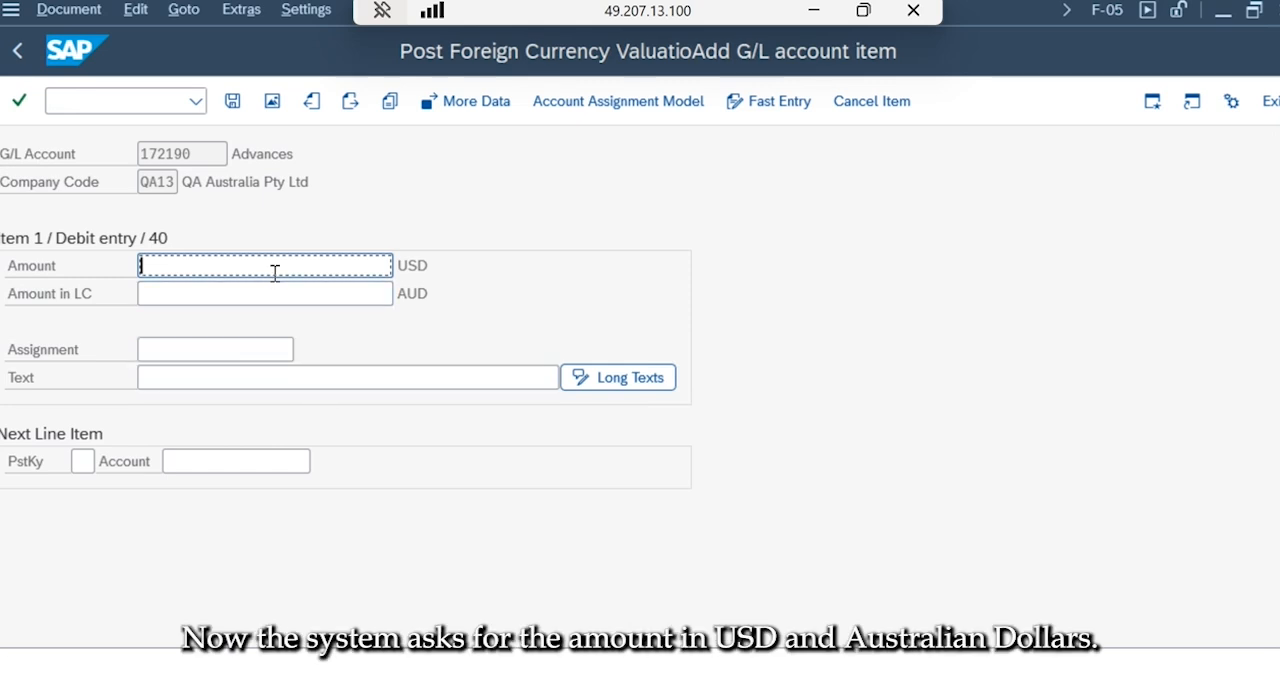
Enter 5000 USD for the debit item and open the next line item with posting key 50 and bank account 113100.
{"action": "type", "text": "5000"}
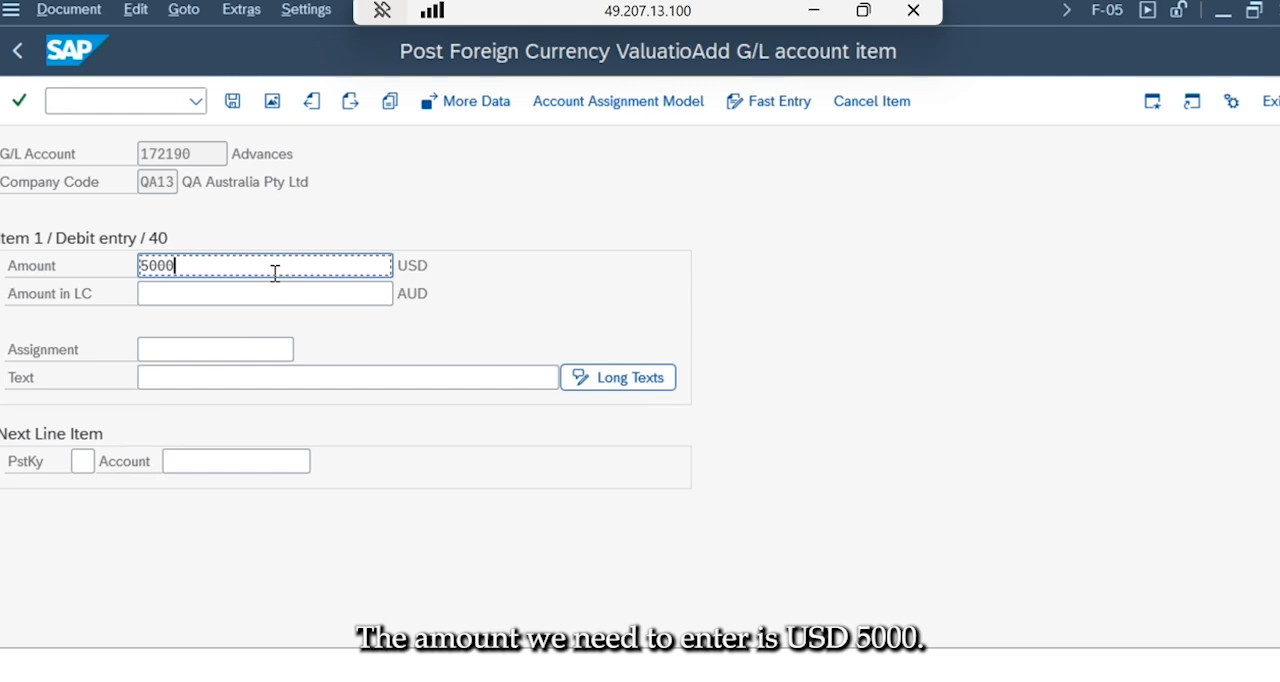
{"action": "key", "text": "Return"}
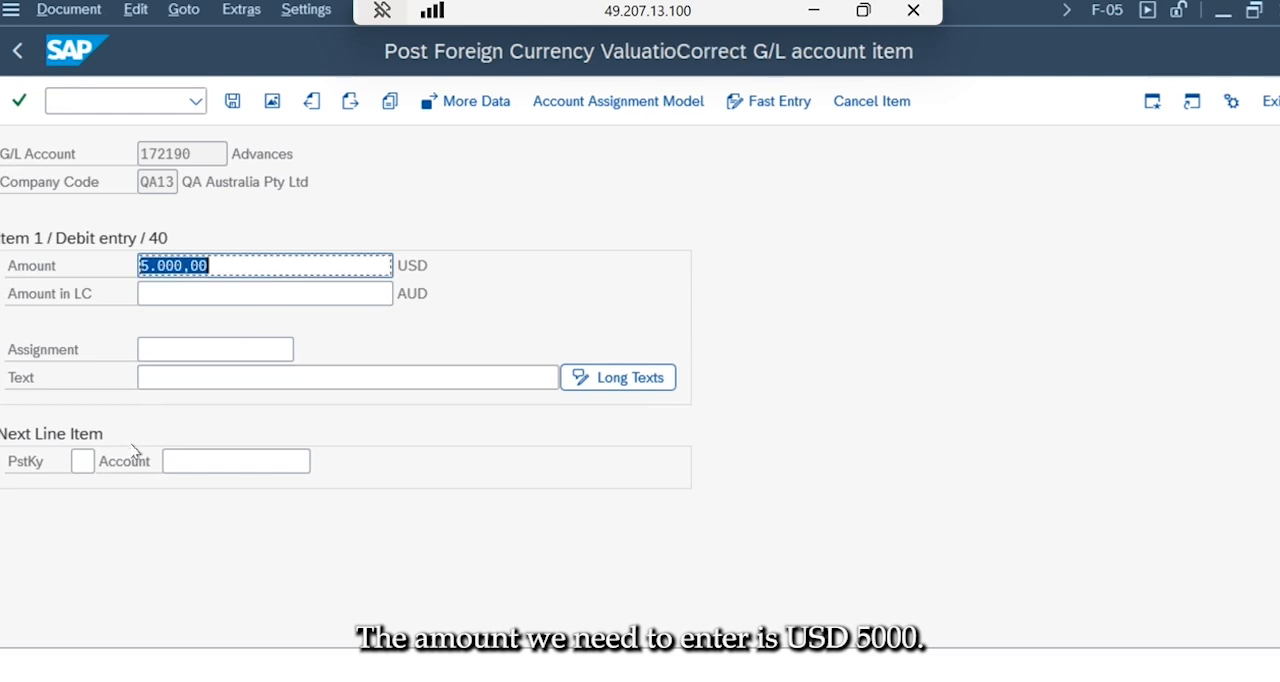
{"action": "left_click", "coordinate": [91, 461]}
{"action": "type", "text": "50"}
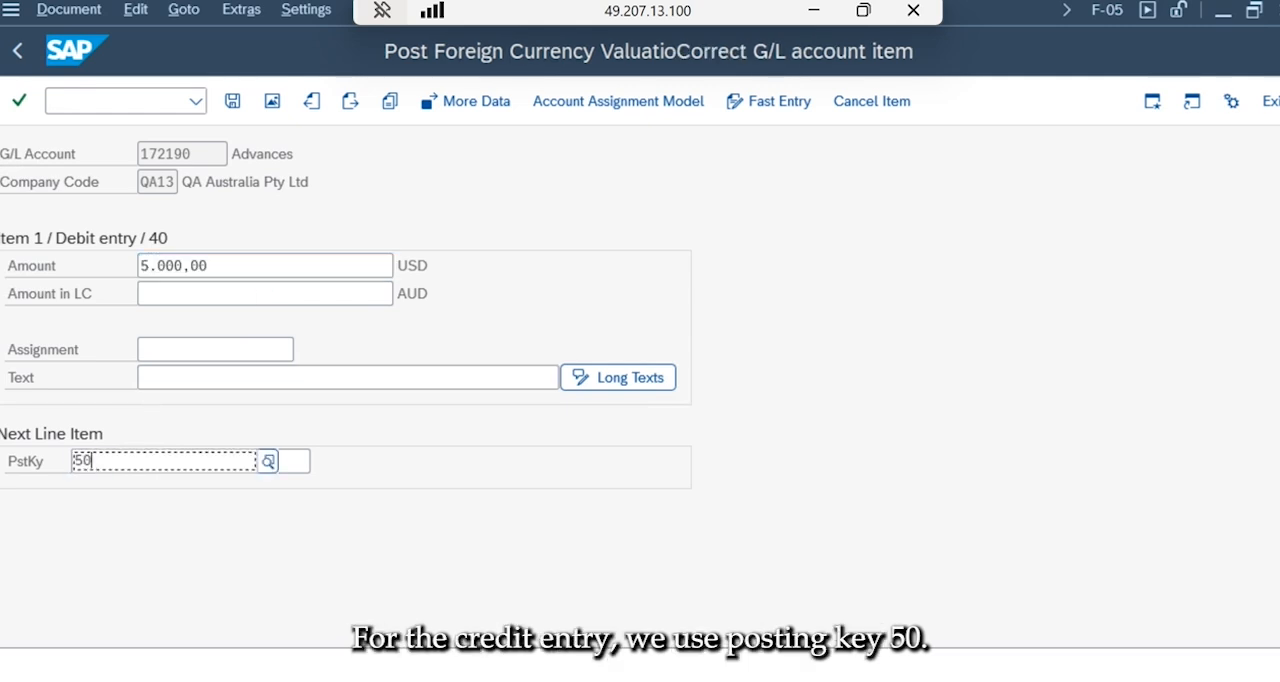
{"action": "left_click", "coordinate": [106, 593]}
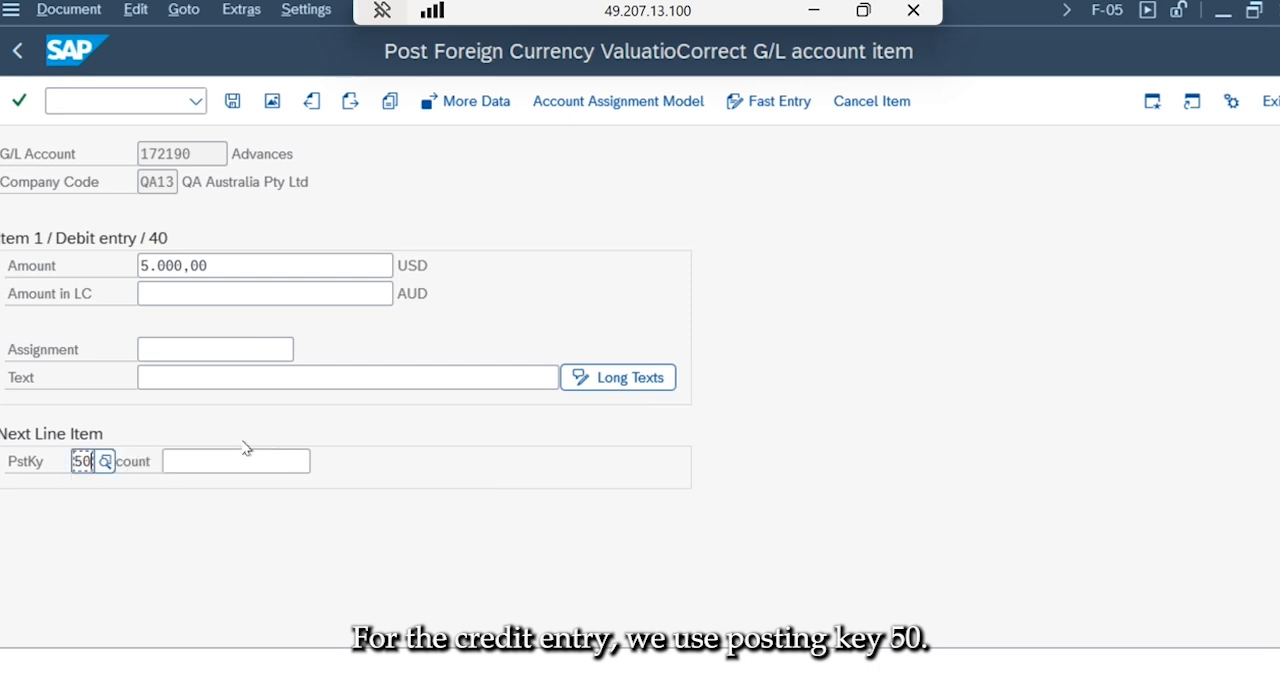
{"action": "left_click", "coordinate": [243, 458]}
{"action": "type", "text": "113100"}
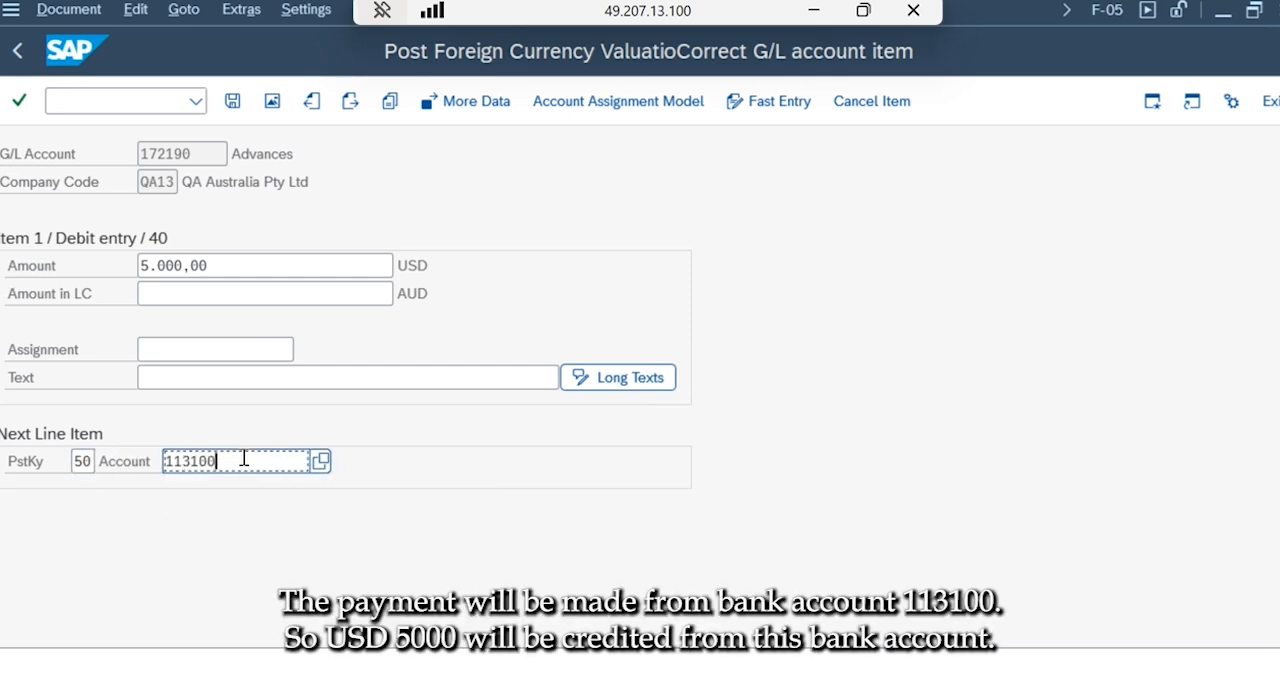
{"action": "key", "text": "Return"}
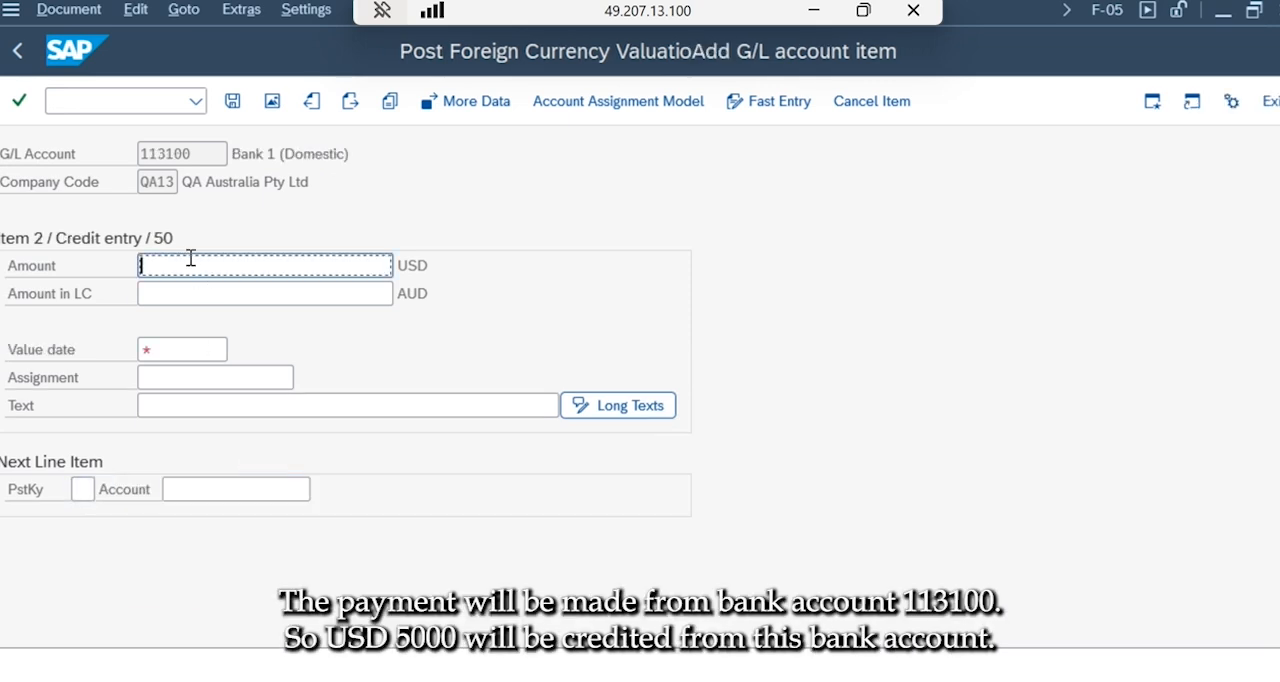
Enter 5000 USD and value date 25.07.2025 for the bank credit item.
{"action": "type", "text": "5000"}
{"action": "left_click", "coordinate": [157, 352]}
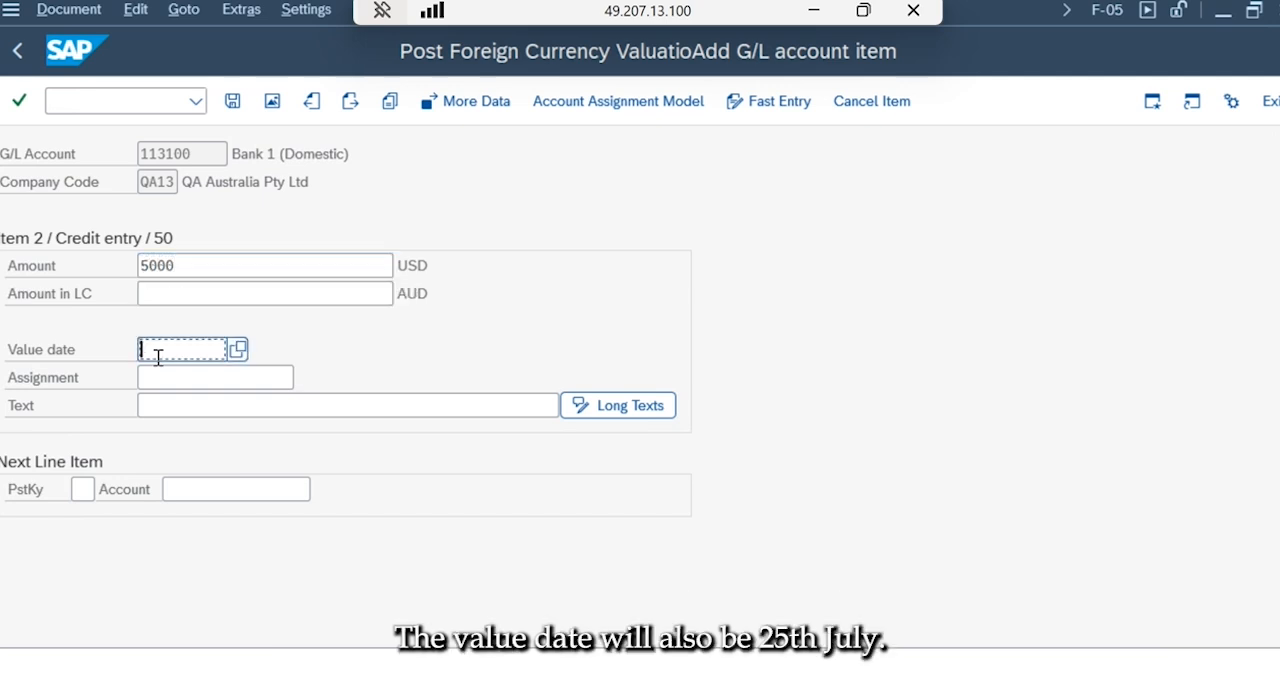
{"action": "type", "text": "25"}
{"action": "left_click", "coordinate": [177, 378]}
{"action": "key", "text": "Return"}
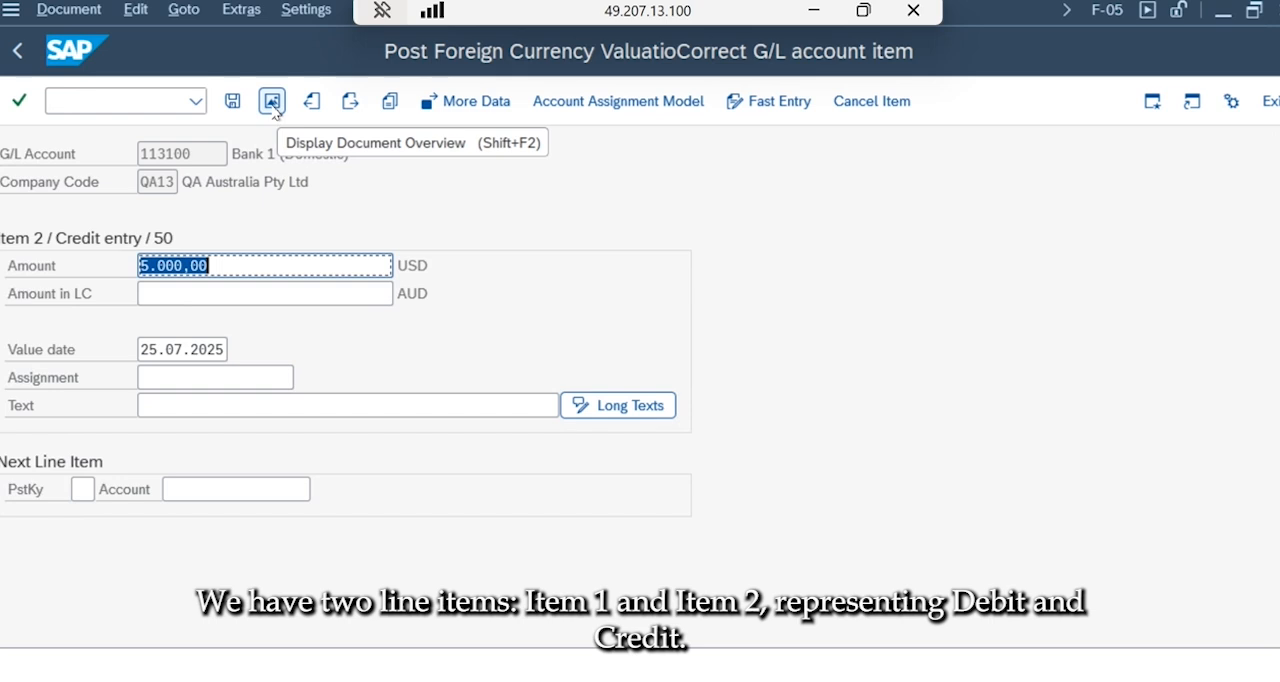
Review the document overview in local currency, and leave it by discarding the unposted document.
{"action": "left_click", "coordinate": [272, 102]}
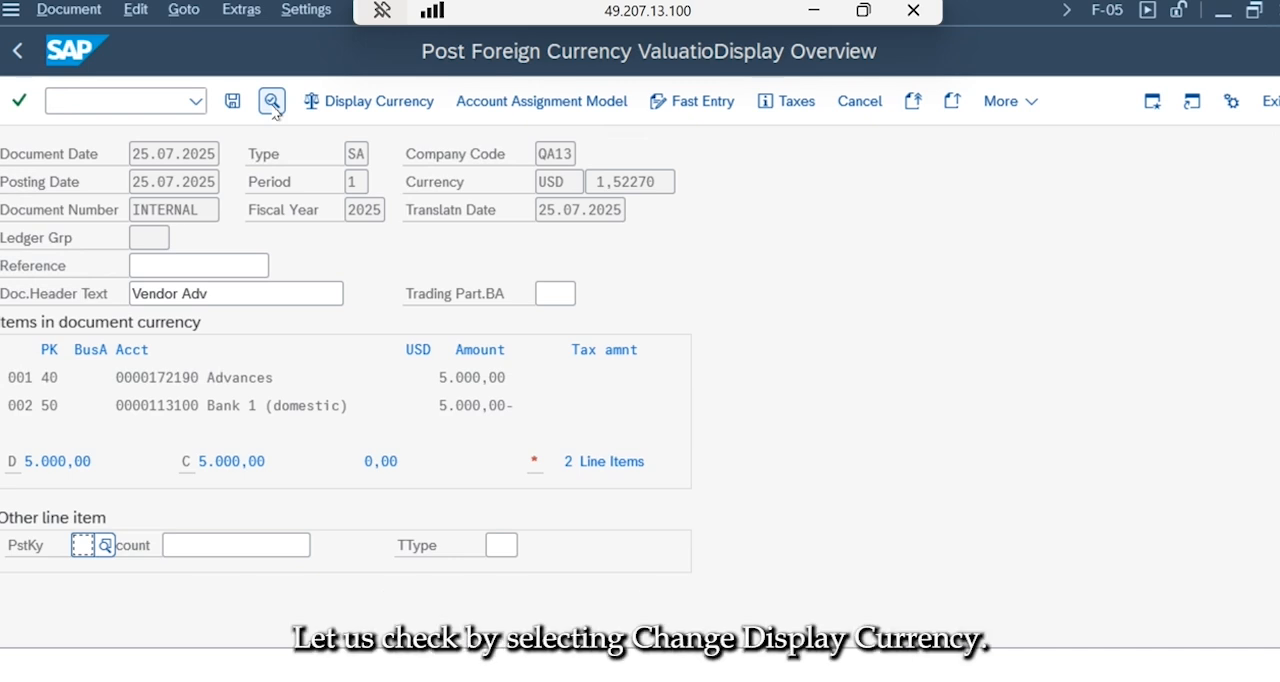
{"action": "left_click", "coordinate": [338, 103]}
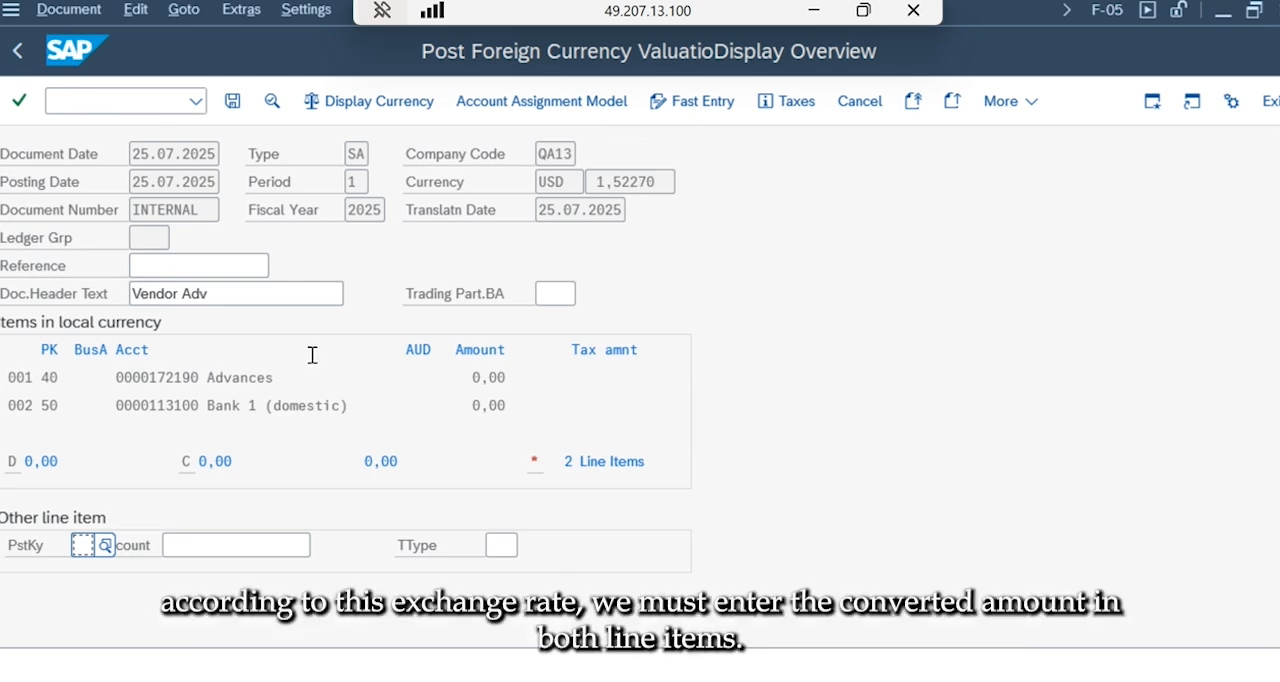
{"action": "left_click", "coordinate": [16, 52]}
{"action": "left_click", "coordinate": [350, 513]}
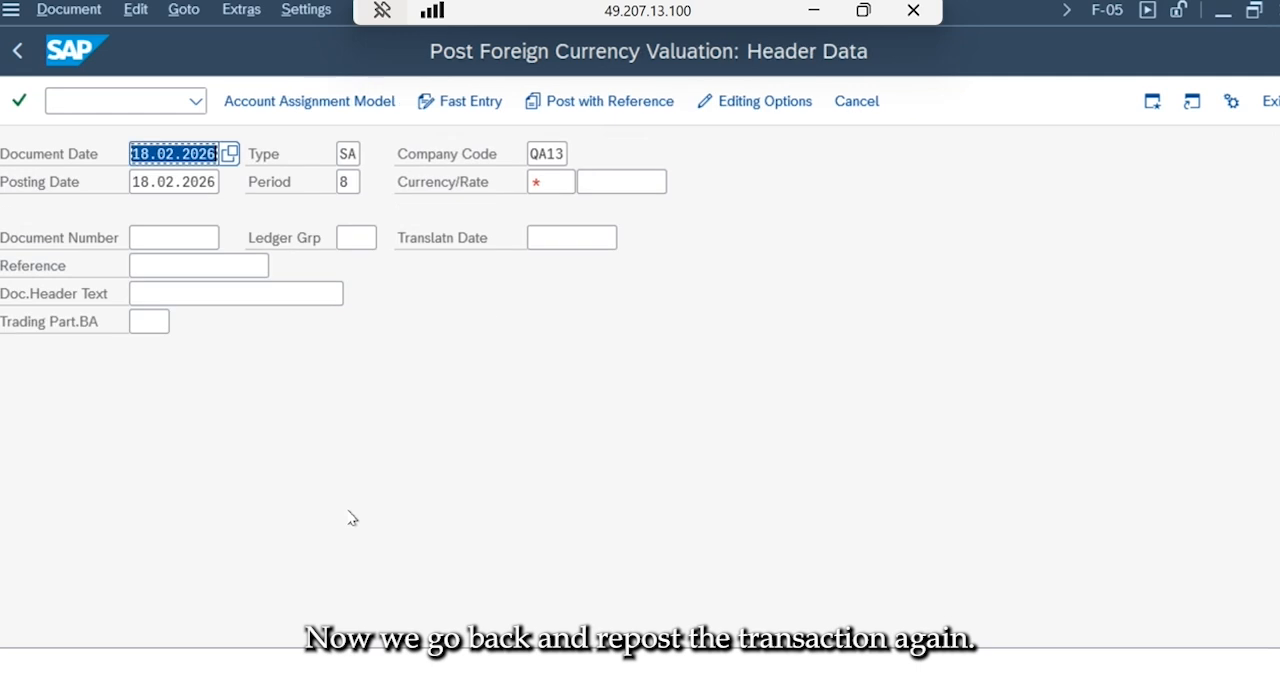
Set both the document date and the posting date of the new document to 25.07.2025.
{"action": "type", "text": "25"}
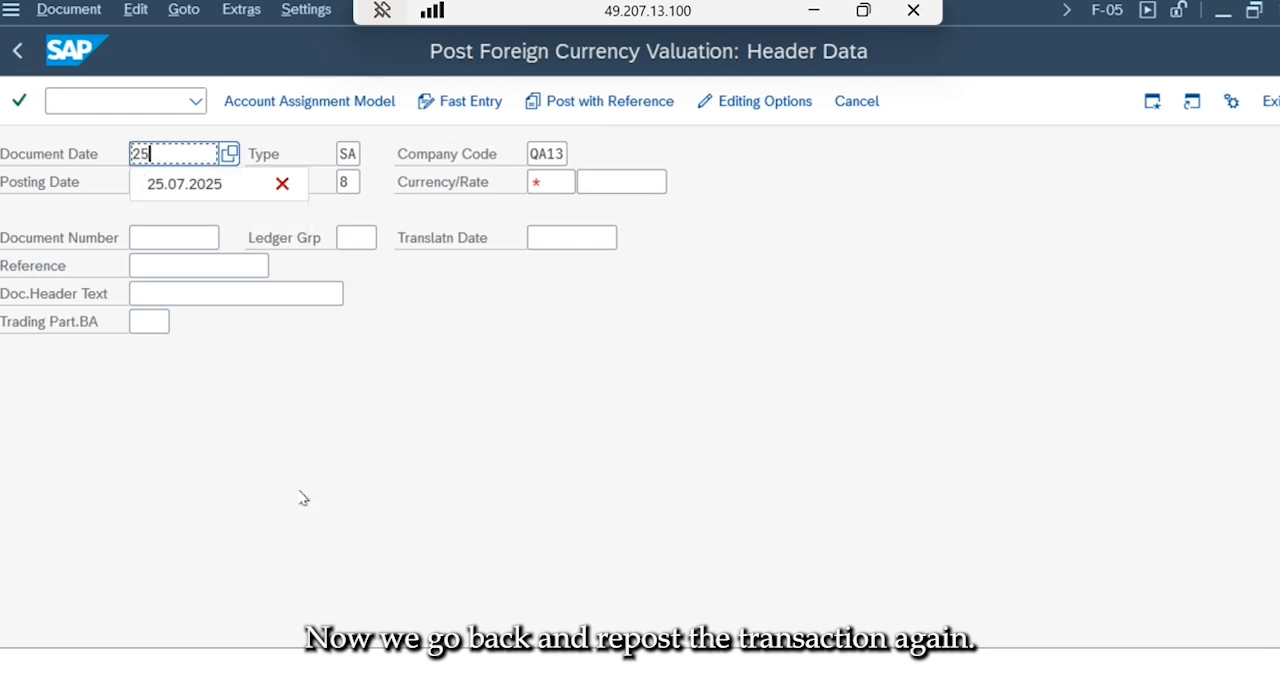
{"action": "key", "text": "Down"}
{"action": "key", "text": "Tab"}
{"action": "key", "text": "Tab"}
{"action": "key", "text": "Tab"}
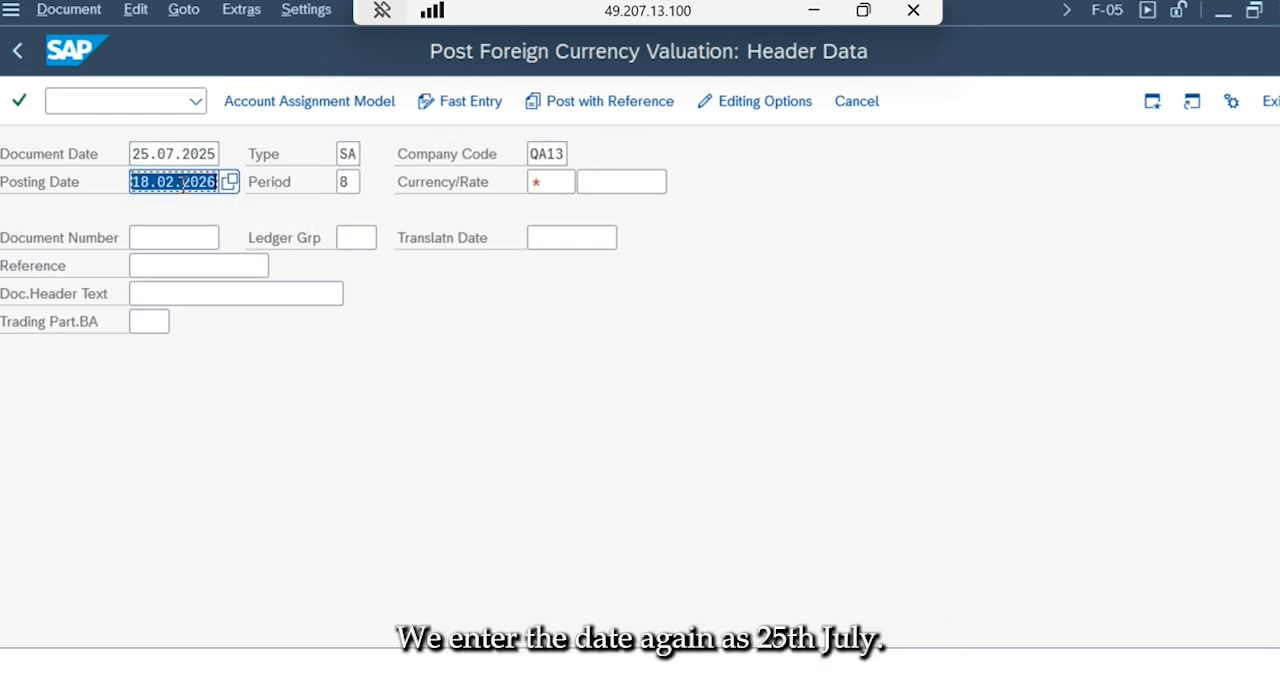
{"action": "type", "text": "25"}
{"action": "left_click", "coordinate": [186, 212]}
Set the document header's currency to USD with an exchange rate of 1,5227.
{"action": "key", "text": "Tab"}
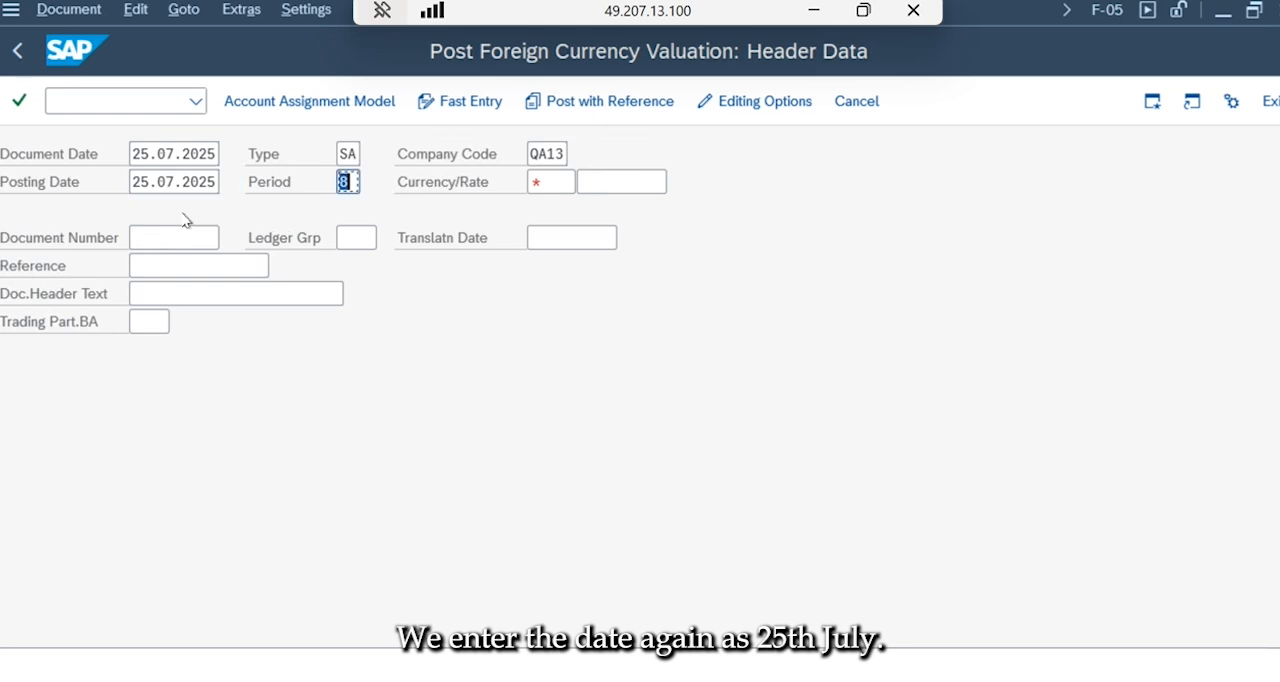
{"action": "key", "text": "Tab"}
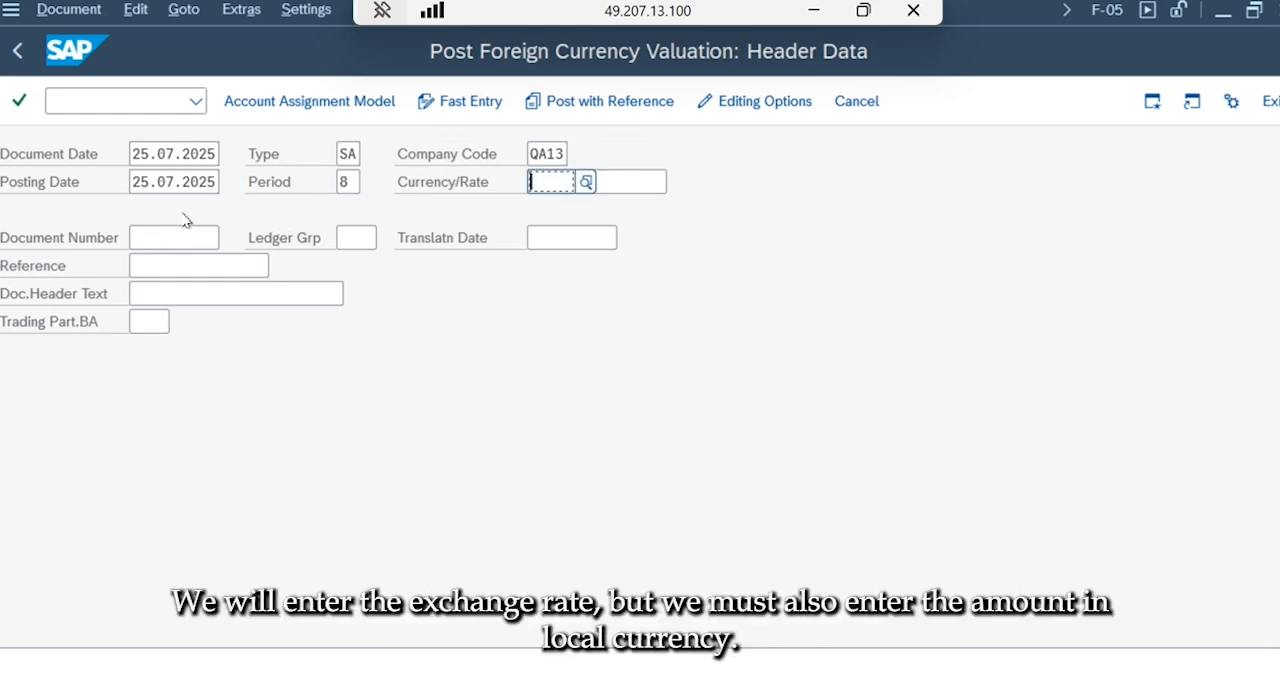
{"action": "type", "text": "USD"}
{"action": "key", "text": "Tab"}
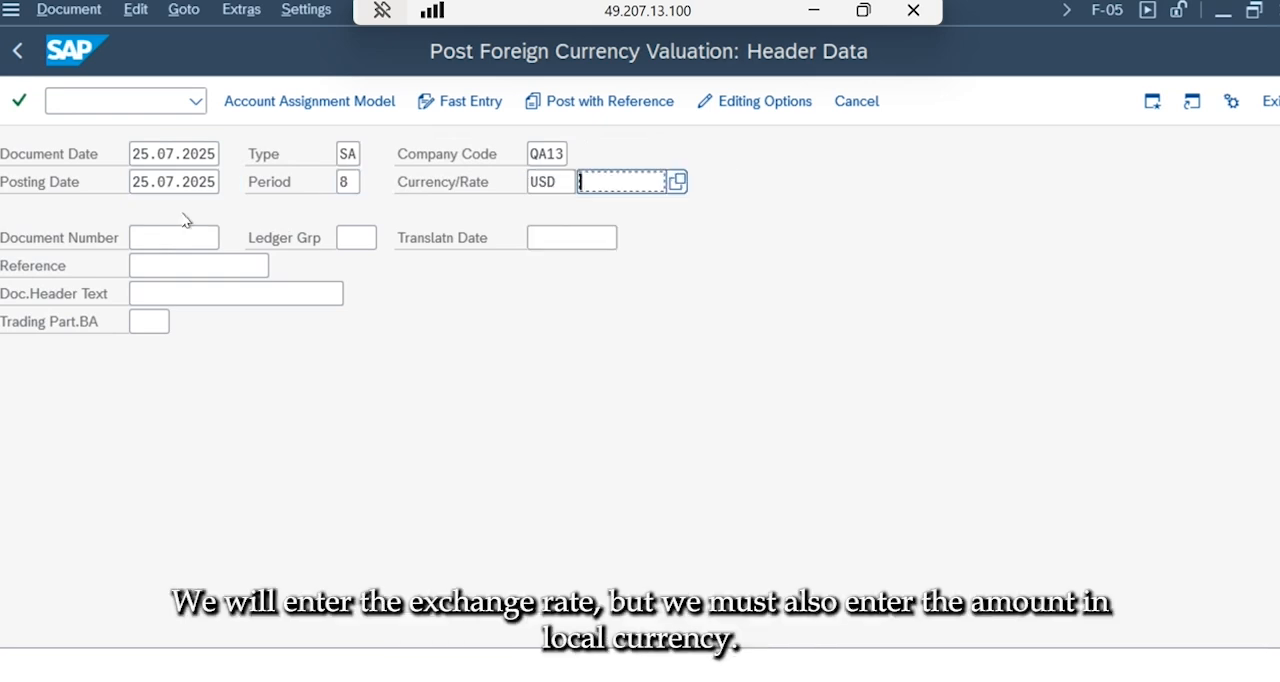
{"action": "left_click", "coordinate": [626, 213]}
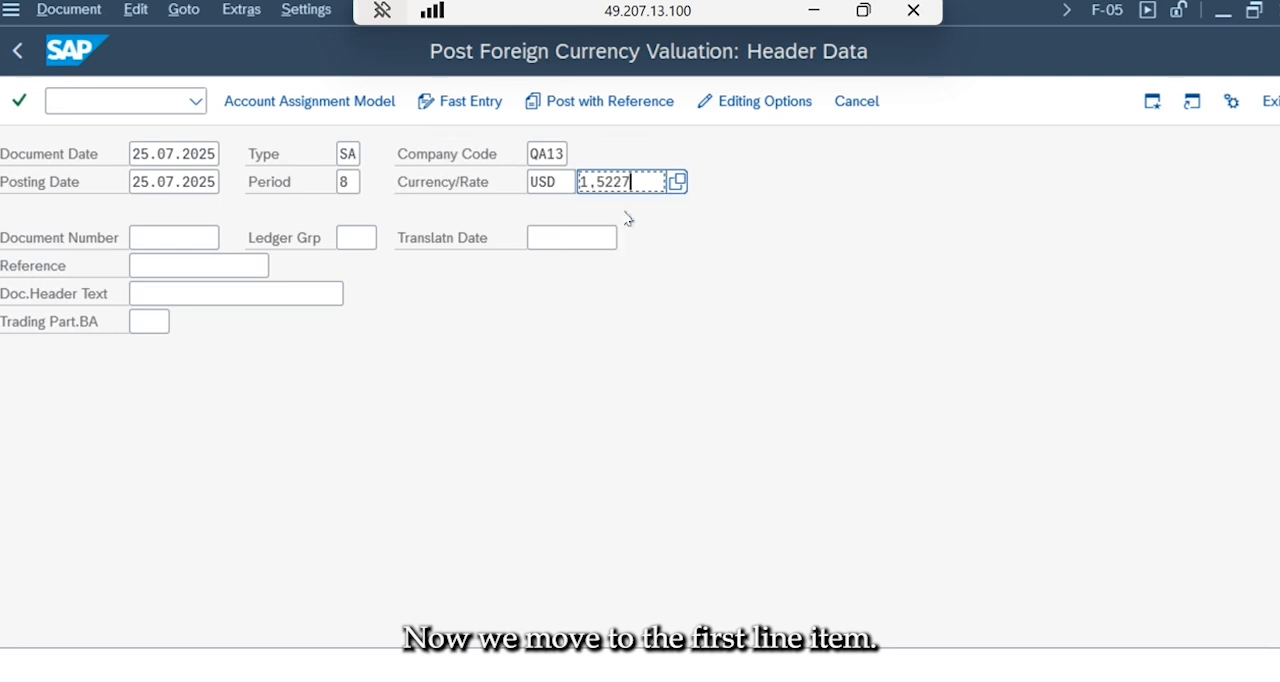
Open the first line item with posting key 40 for Advances account 172190 and enter 5000 as its USD amount.
{"action": "scroll", "coordinate": [628, 545], "scroll_direction": "down", "scroll_amount": 3}
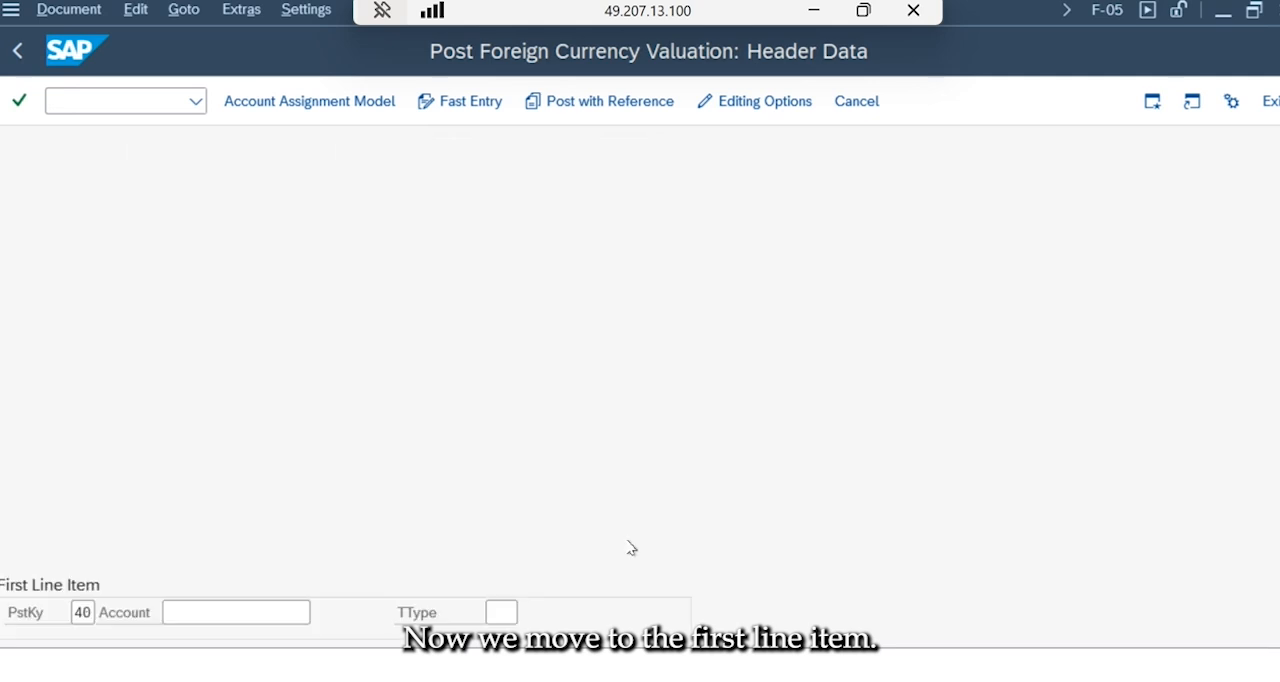
{"action": "left_click", "coordinate": [243, 608]}
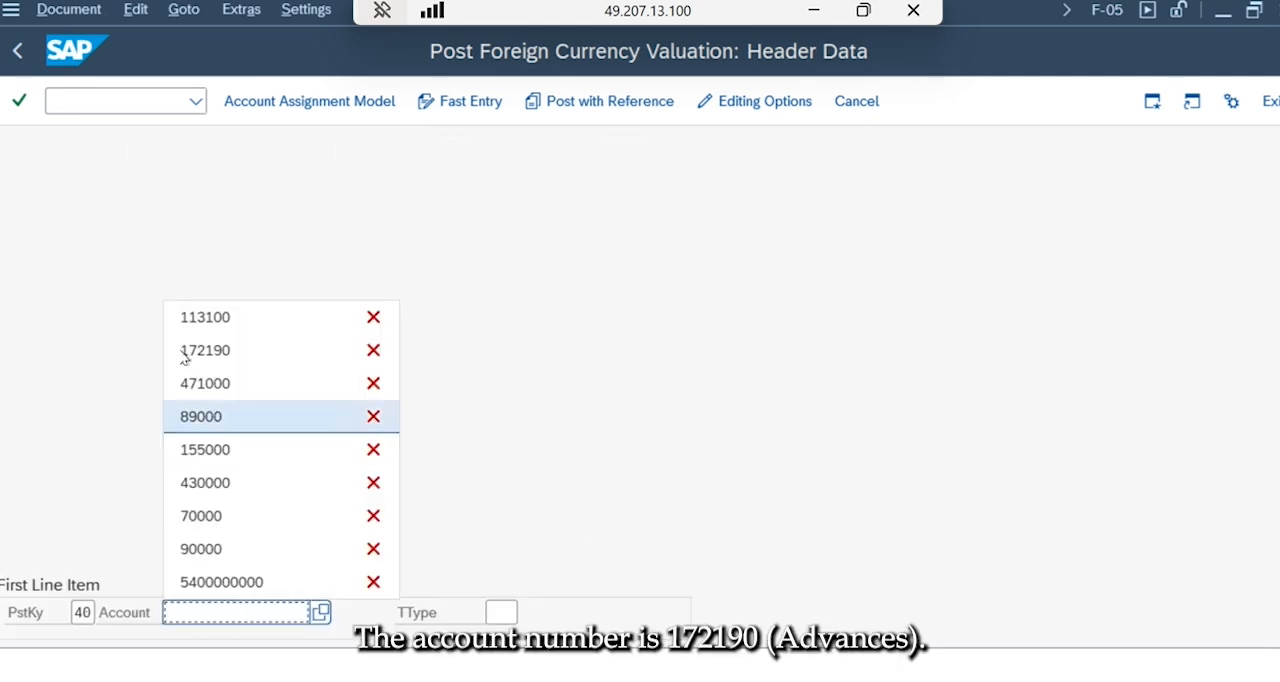
{"action": "left_click", "coordinate": [205, 350]}
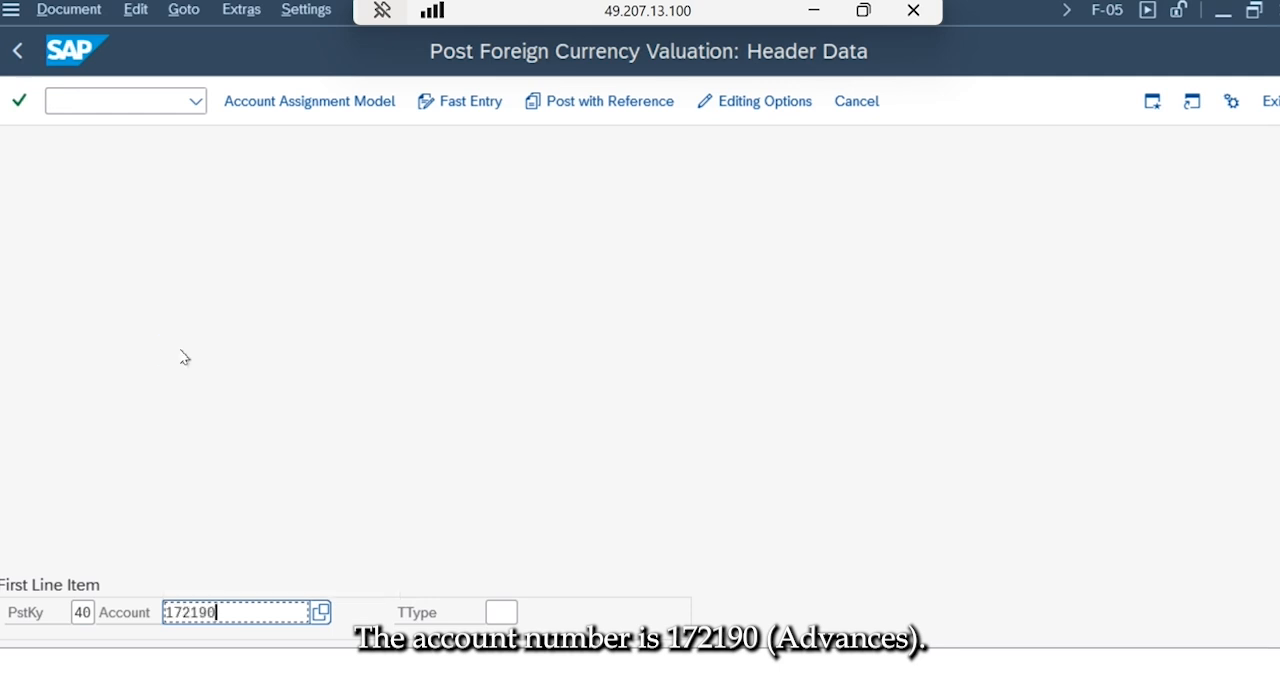
{"action": "key", "text": "Return"}
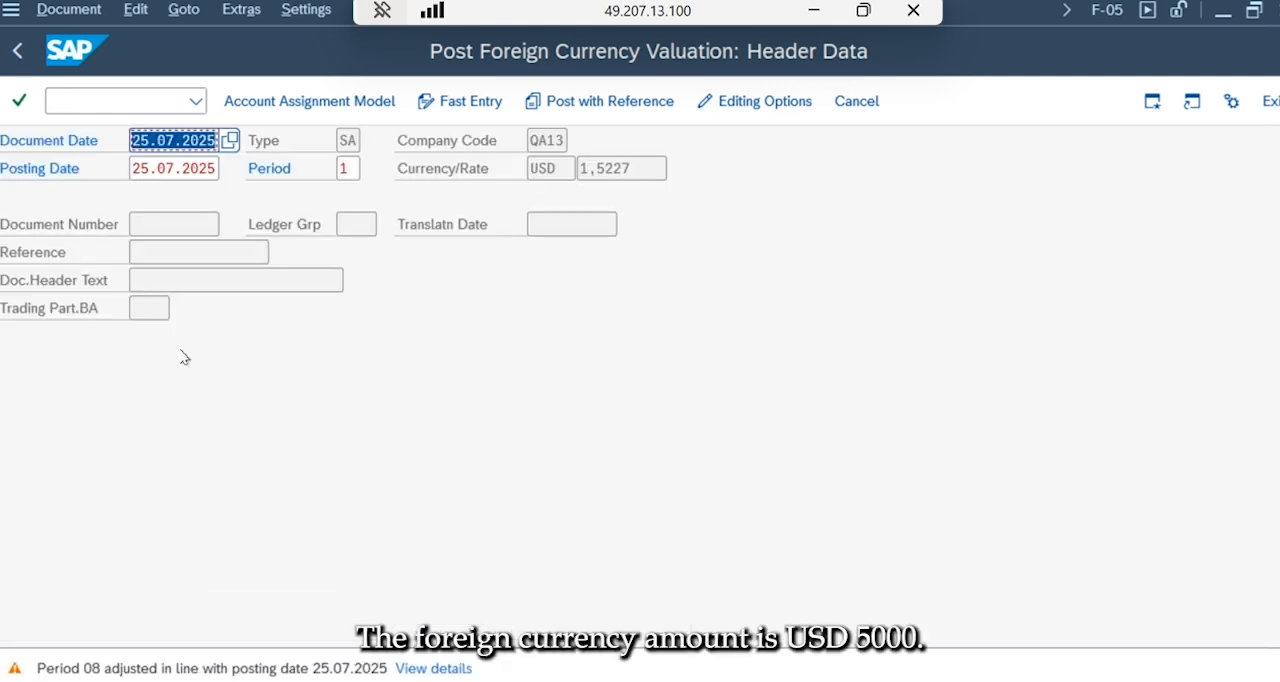
{"action": "key", "text": "Return"}
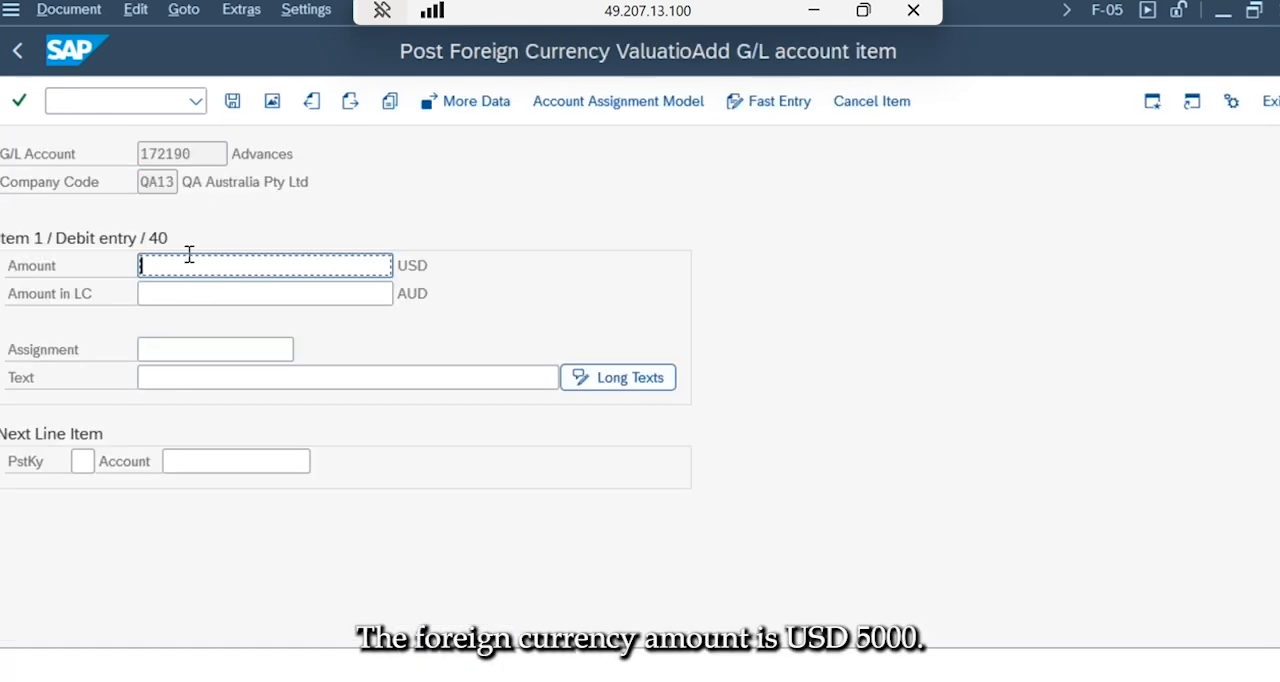
{"action": "type", "text": "5000"}
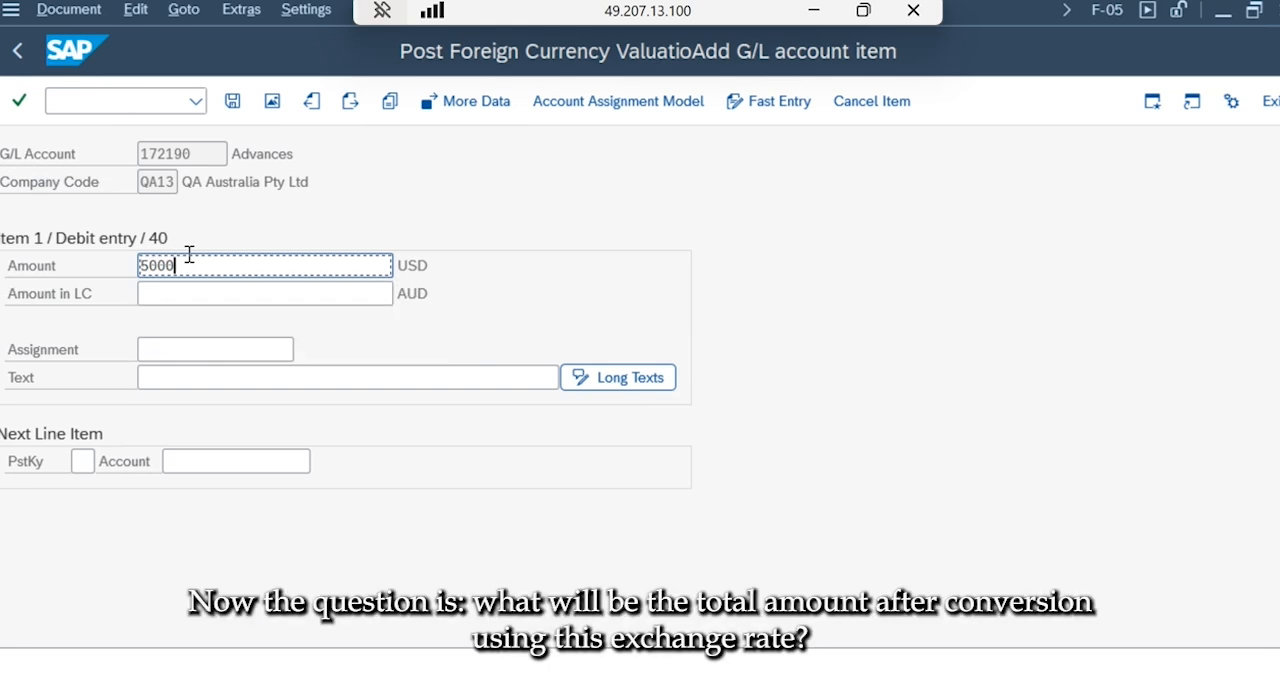
{"action": "left_click", "coordinate": [183, 291]}
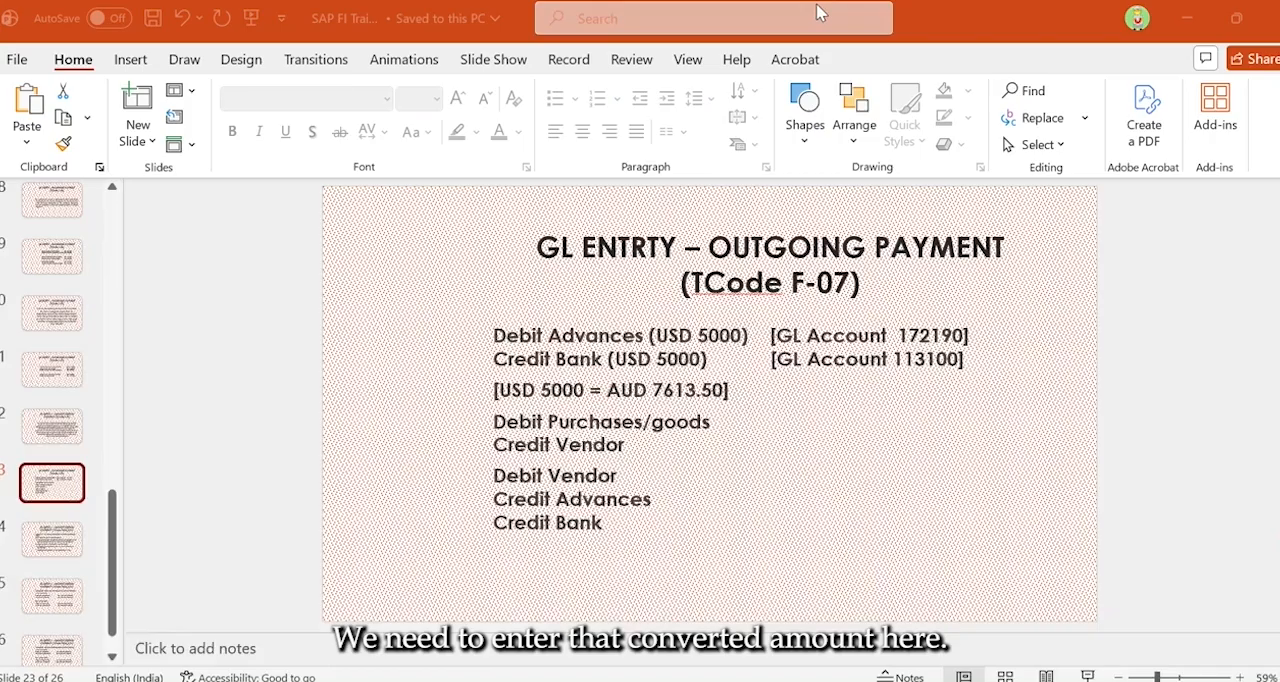
Switch to Excel and open a blank workbook in a maximized window.
{"action": "left_click", "coordinate": [813, 11]}
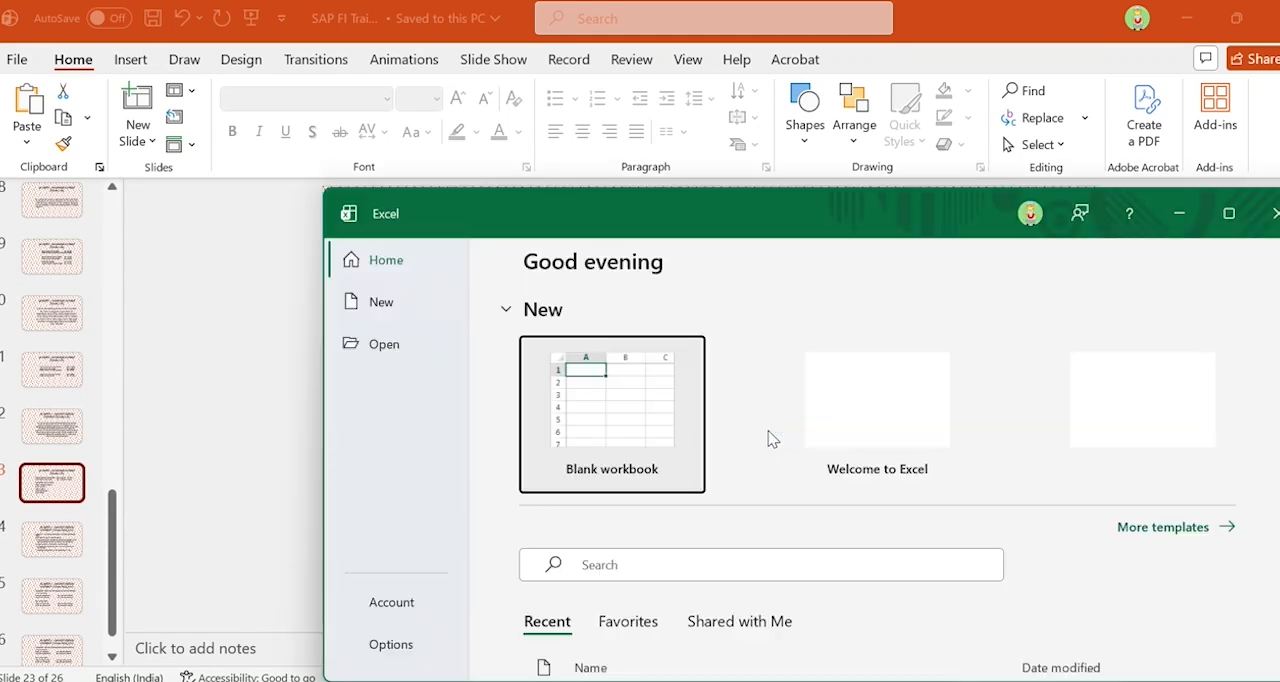
{"action": "left_click", "coordinate": [614, 423]}
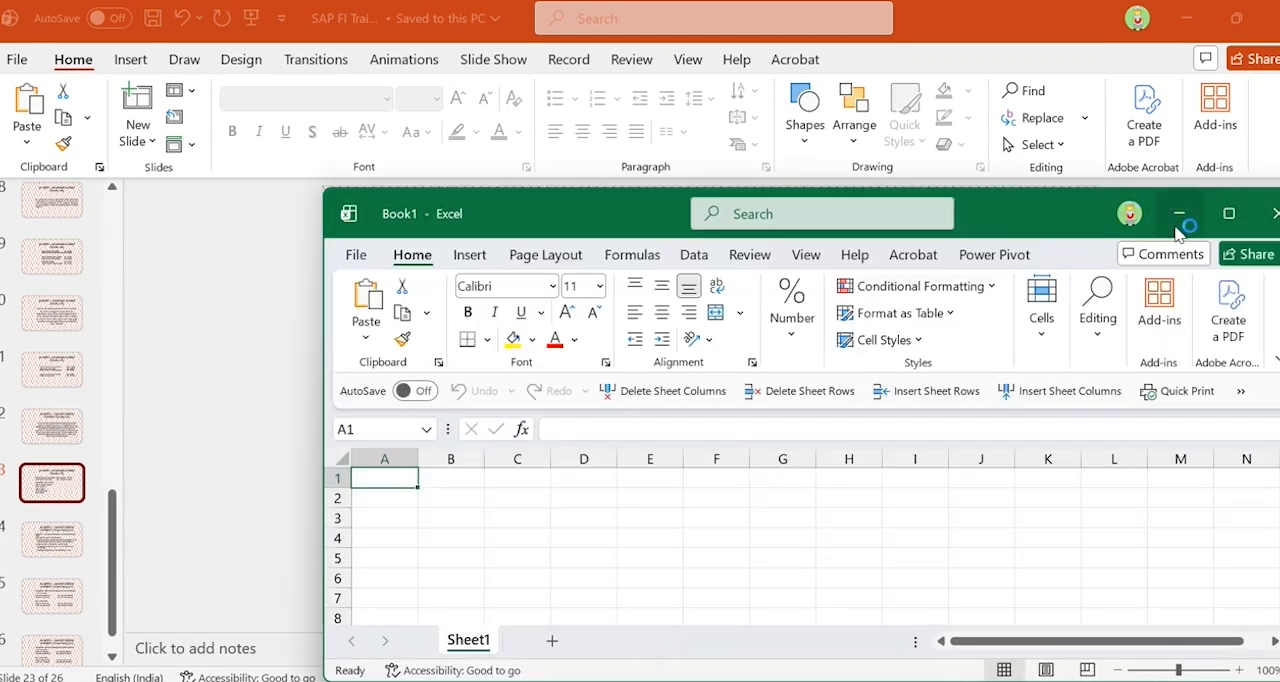
{"action": "left_click", "coordinate": [1220, 212]}
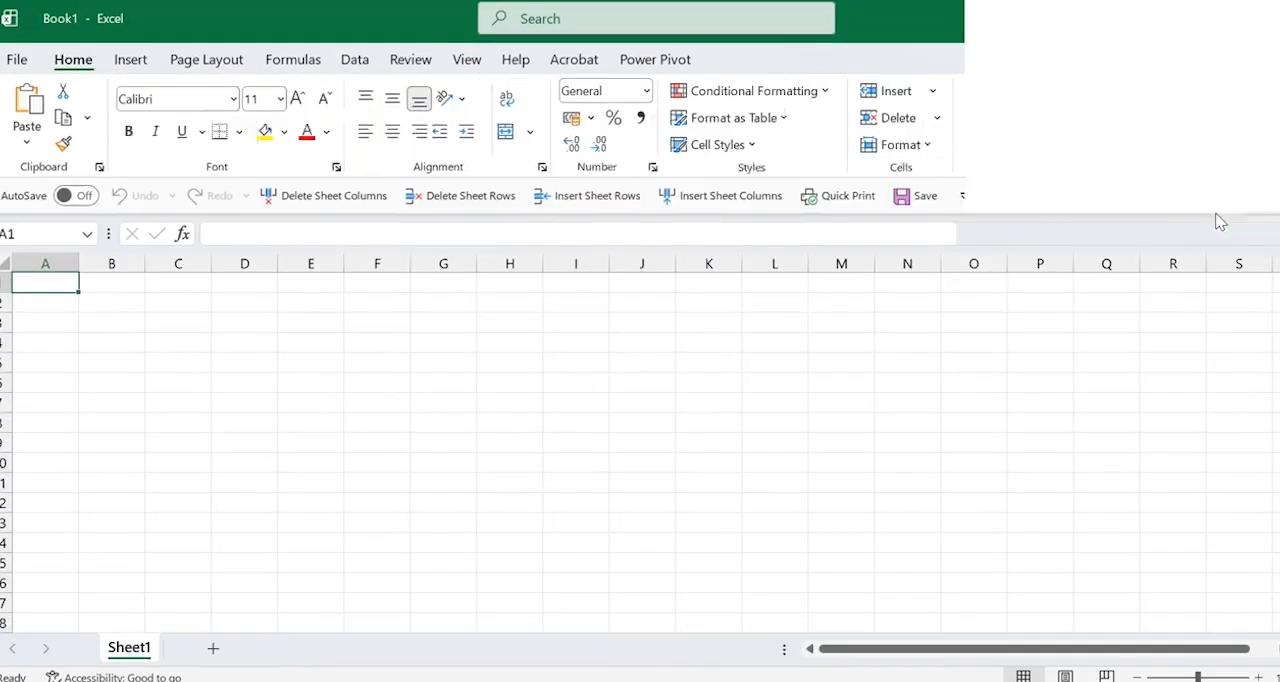
Enter the amount 5000 in cell D4 and the exchange rate 1.5227 in cell E4.
{"action": "left_click", "coordinate": [232, 350]}
{"action": "type", "text": "5000"}
{"action": "key", "text": "Tab"}
{"action": "type", "text": "1.5227"}
{"action": "key", "text": "Tab"}
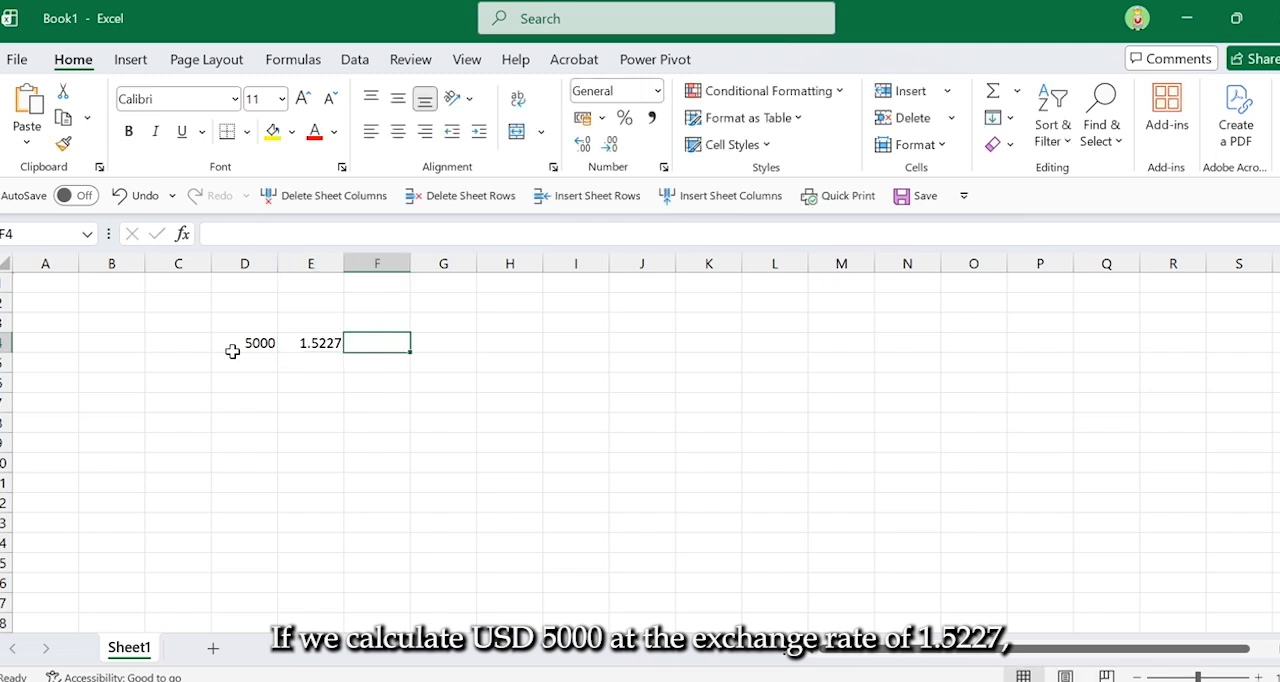
Calculate the local-currency amount in cell F4 with the formula =D4*E4.
{"action": "type", "text": "="}
{"action": "key", "text": "Left"}
{"action": "key", "text": "Left"}
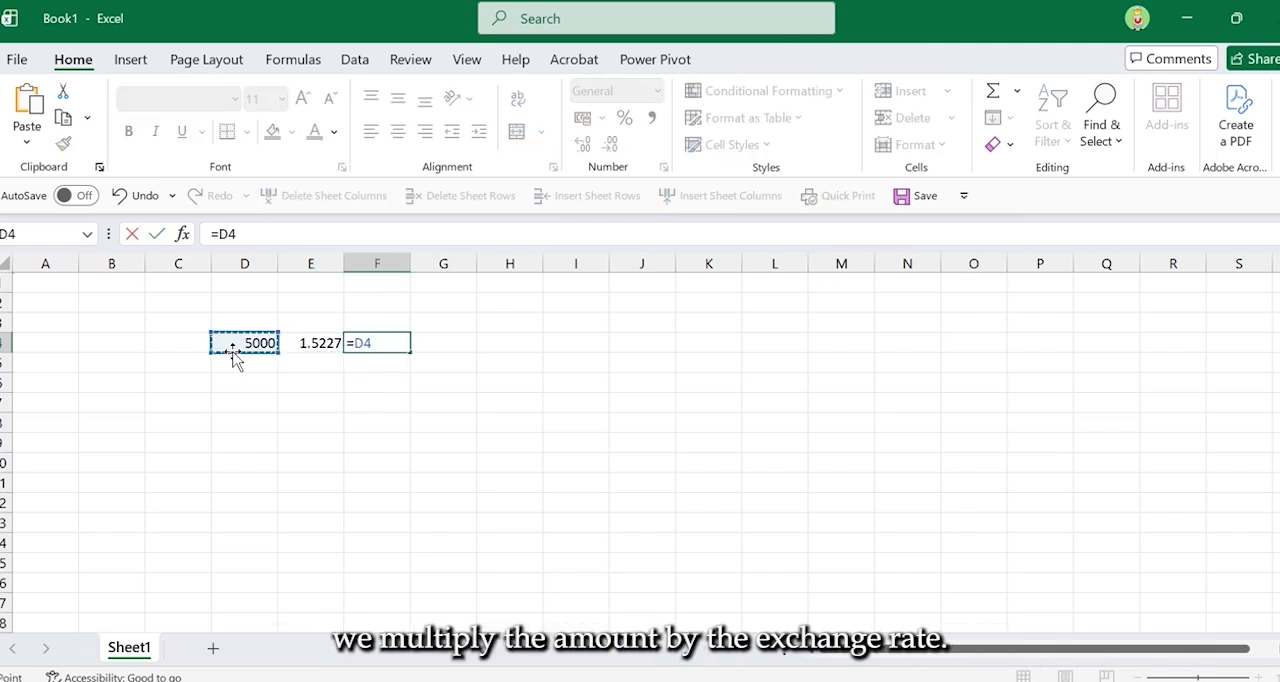
{"action": "type", "text": "*"}
{"action": "key", "text": "Left"}
{"action": "key", "text": "Return"}
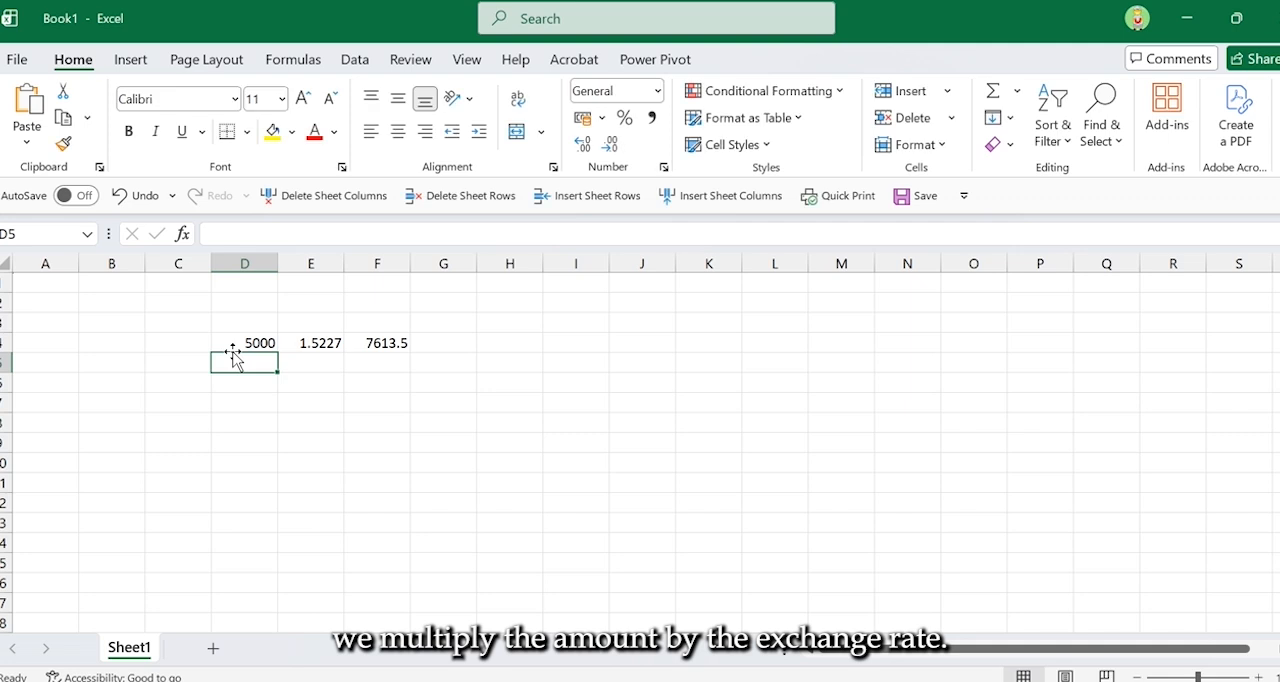
{"action": "left_click", "coordinate": [400, 338]}
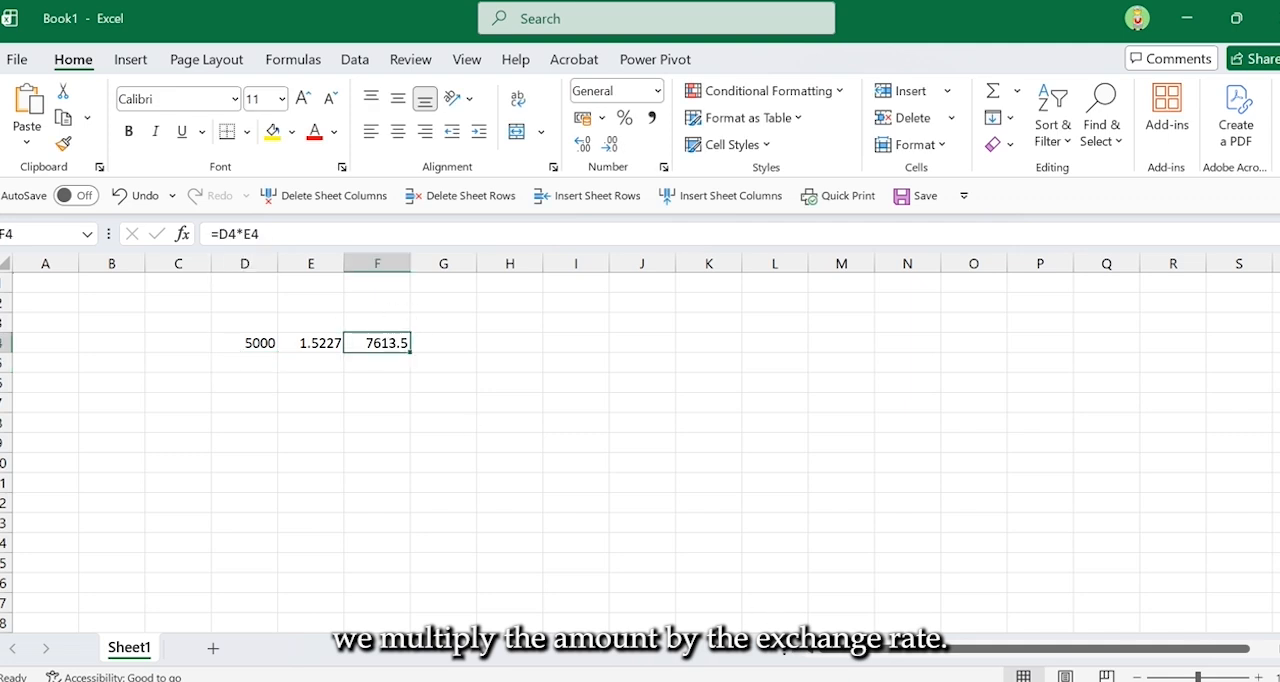
Return to SAP and set the debit item's local-currency amount to 7613,5 AUD.
{"action": "left_click", "coordinate": [824, 681]}
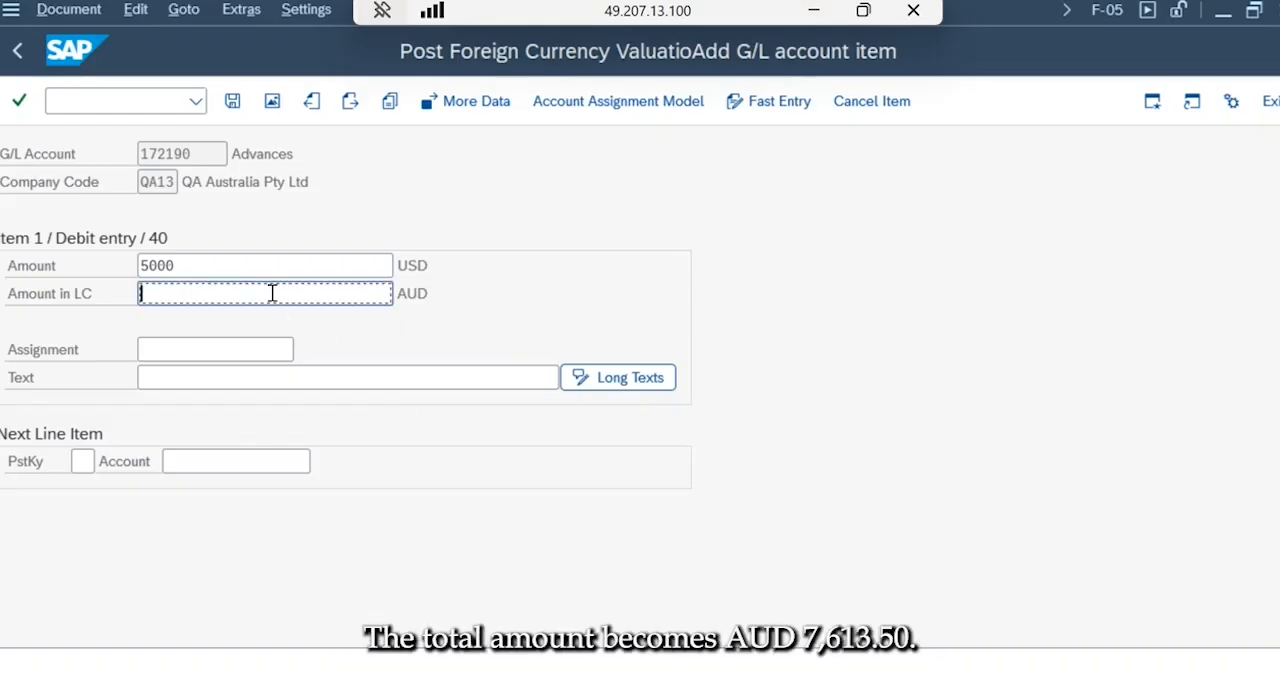
{"action": "type", "text": "7613,5"}
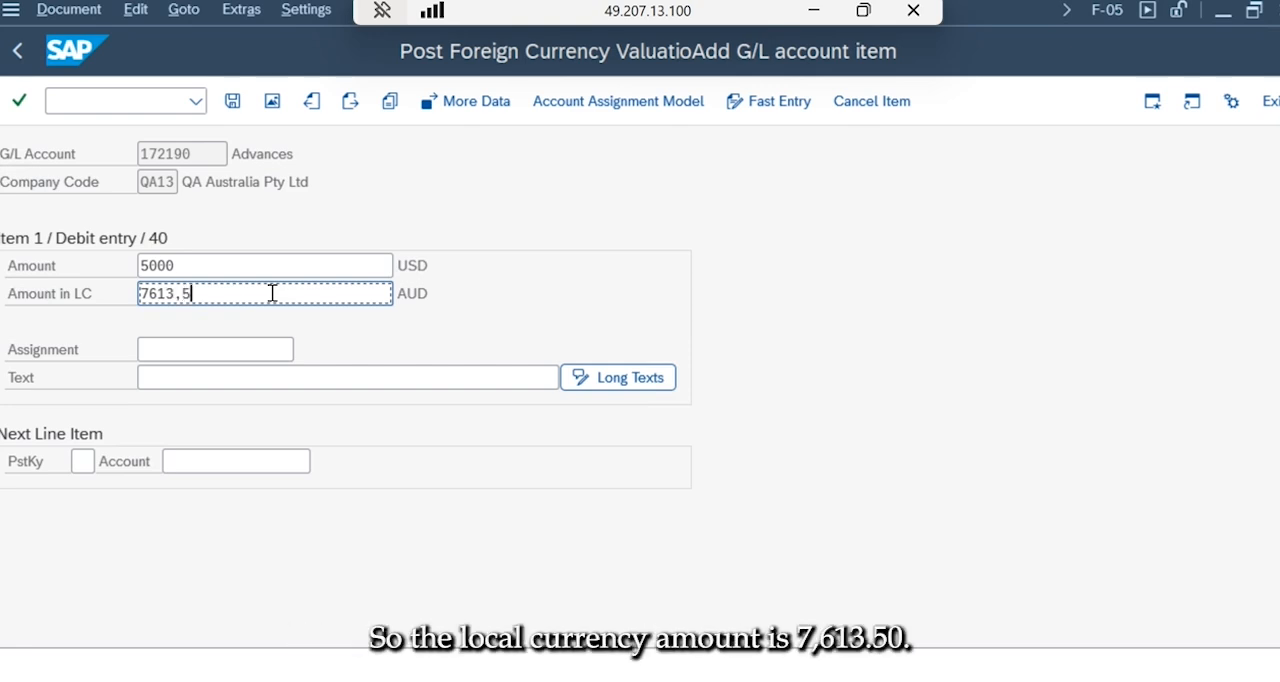
Open the next line item with posting key 50 and bank account 113100.
{"action": "left_click", "coordinate": [82, 461]}
{"action": "type", "text": "50"}
{"action": "key", "text": "Tab"}
{"action": "type", "text": "113100"}
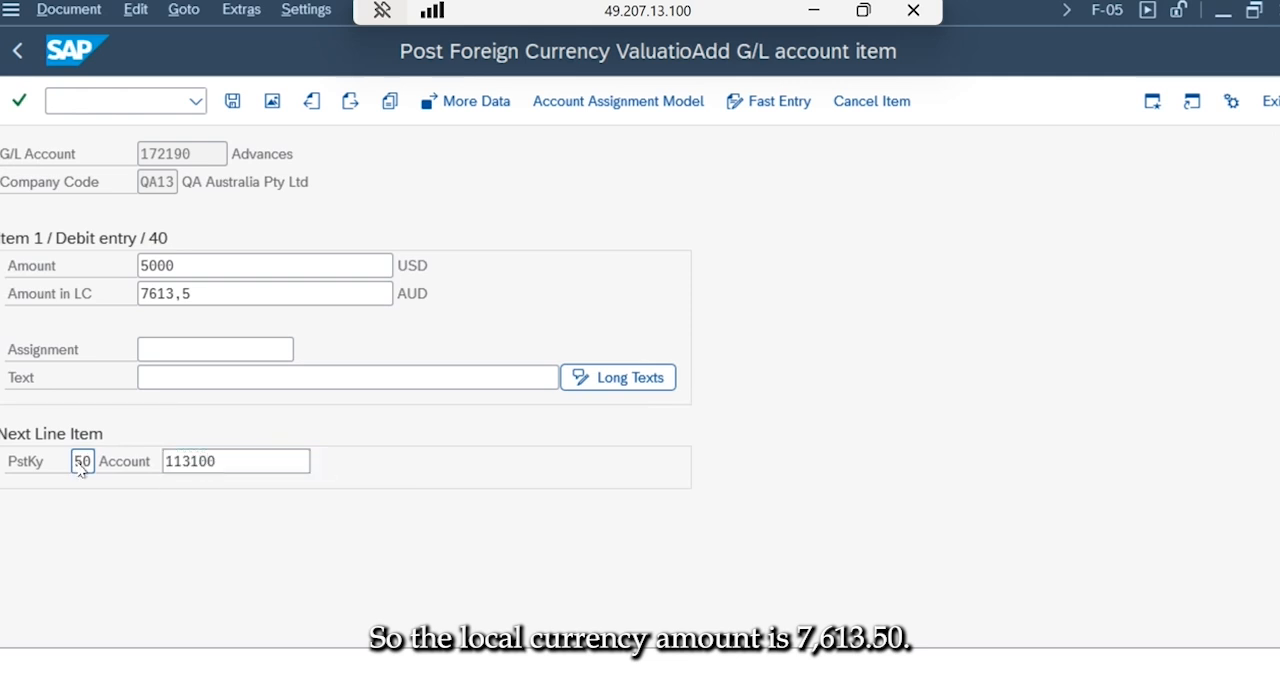
{"action": "key", "text": "Return"}
Enter 5000 USD, 7613,5 AUD in local currency and value date 25.07.2025 for the bank credit item.
{"action": "type", "text": "5000"}
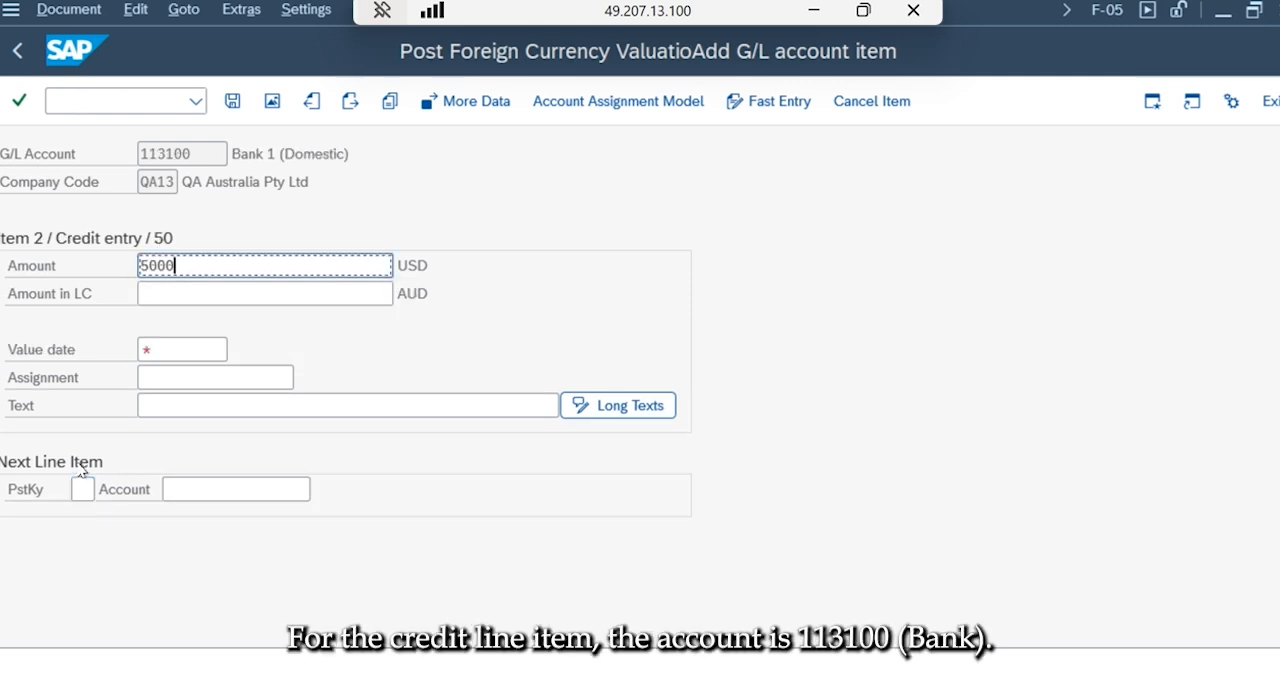
{"action": "key", "text": "Tab"}
{"action": "type", "text": "7"}
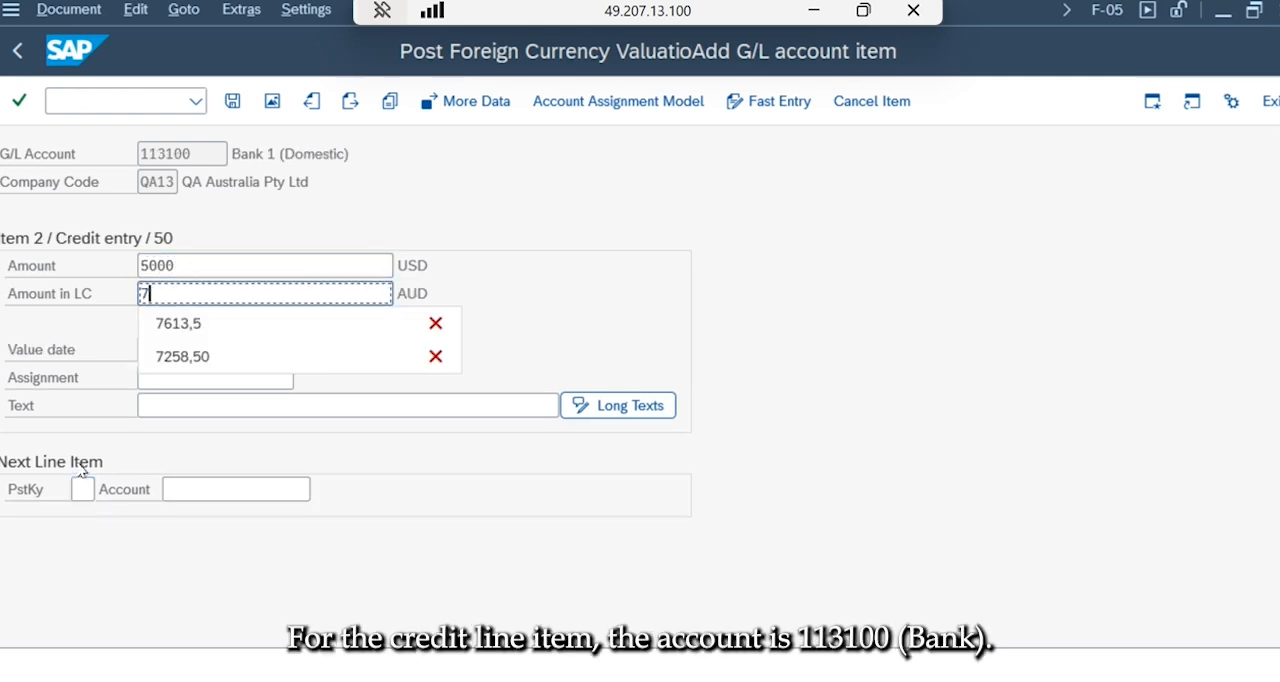
{"action": "left_click", "coordinate": [163, 324]}
{"action": "key", "text": "Return"}
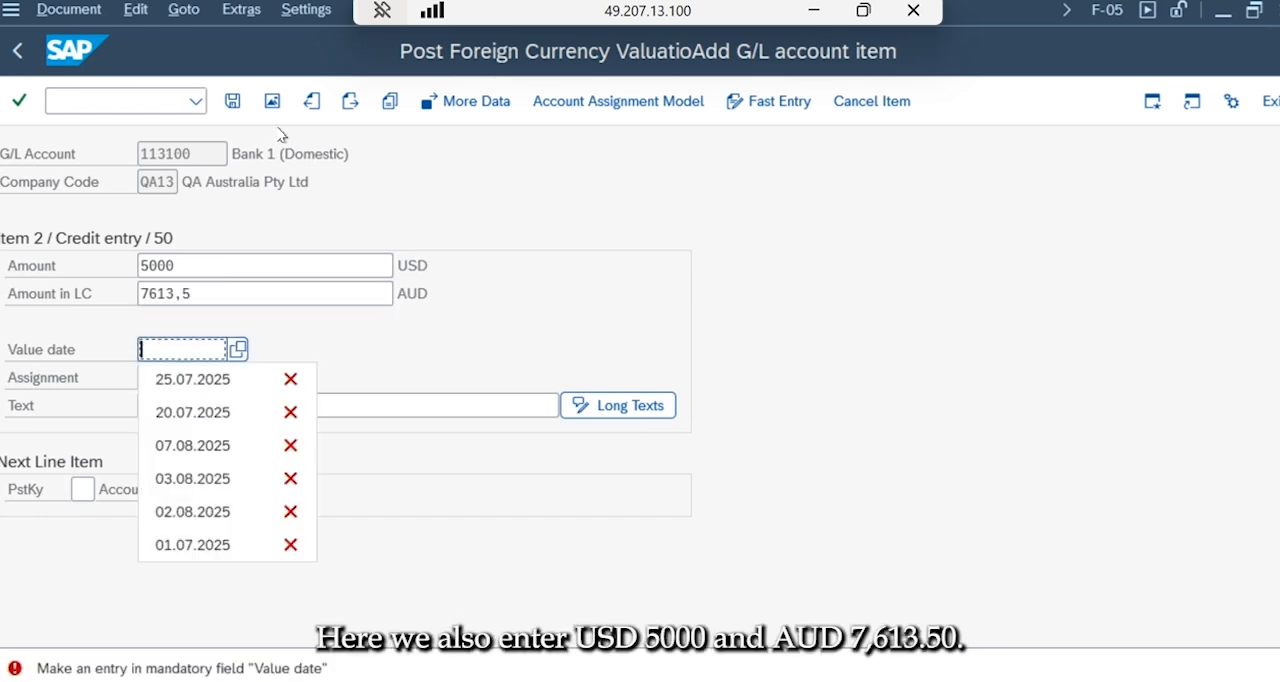
{"action": "left_click", "coordinate": [164, 375]}
{"action": "key", "text": "Return"}
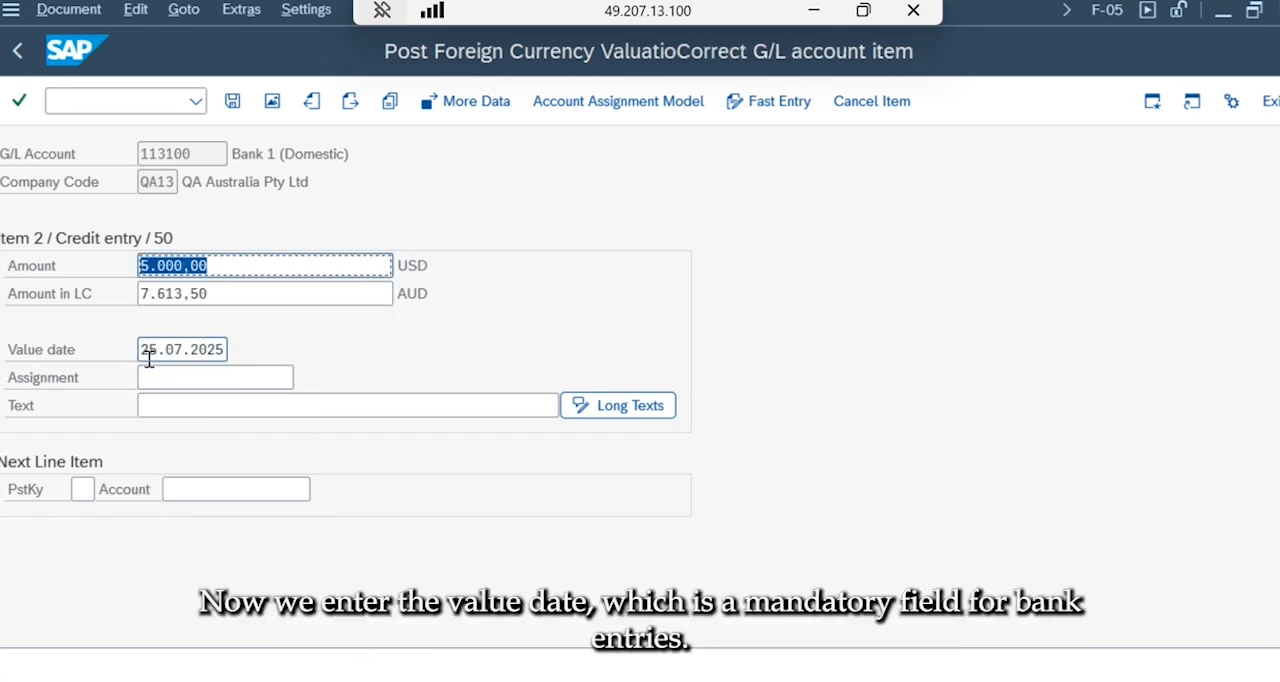
Check the document overview in local and document currency, and post the document.
{"action": "left_click", "coordinate": [271, 101]}
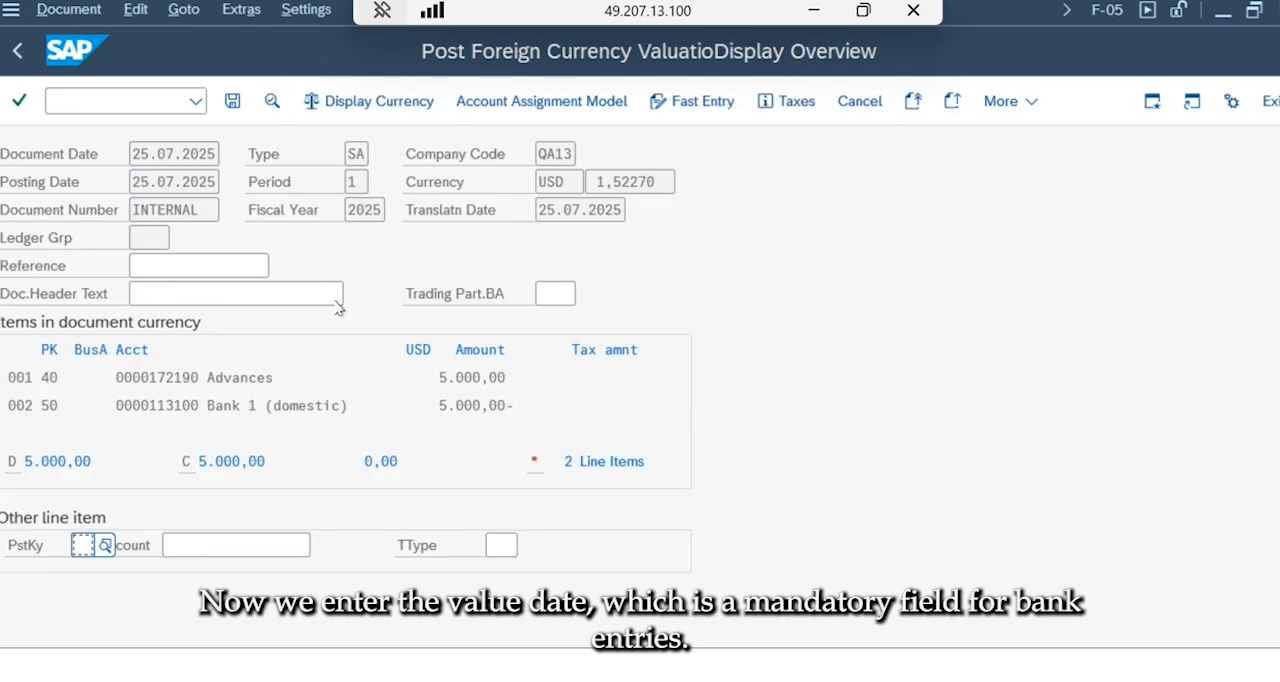
{"action": "left_click", "coordinate": [360, 103]}
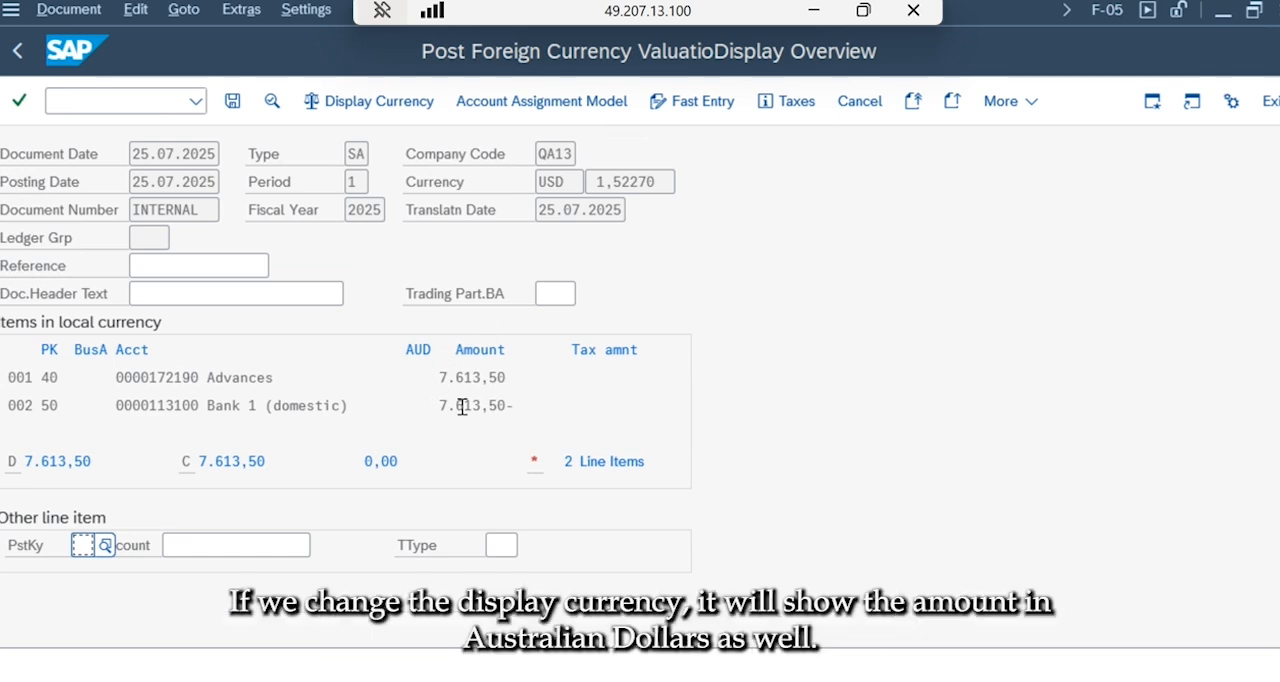
{"action": "left_click", "coordinate": [408, 112]}
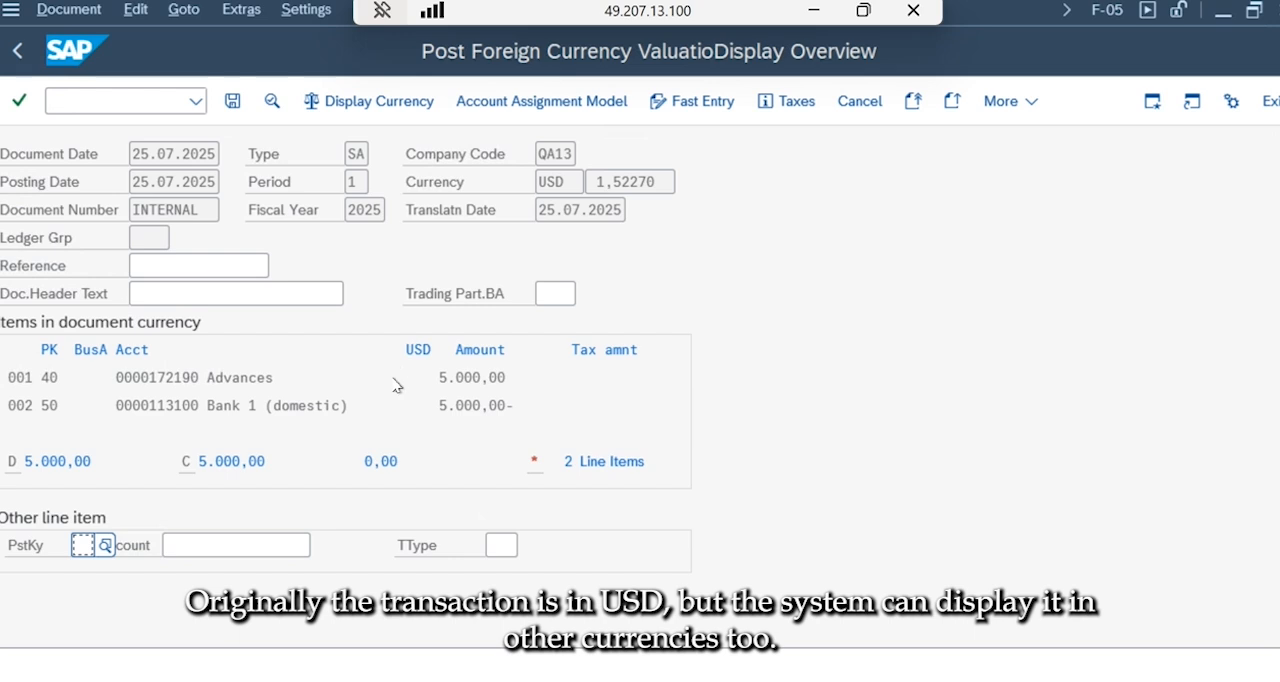
{"action": "left_click", "coordinate": [233, 101]}
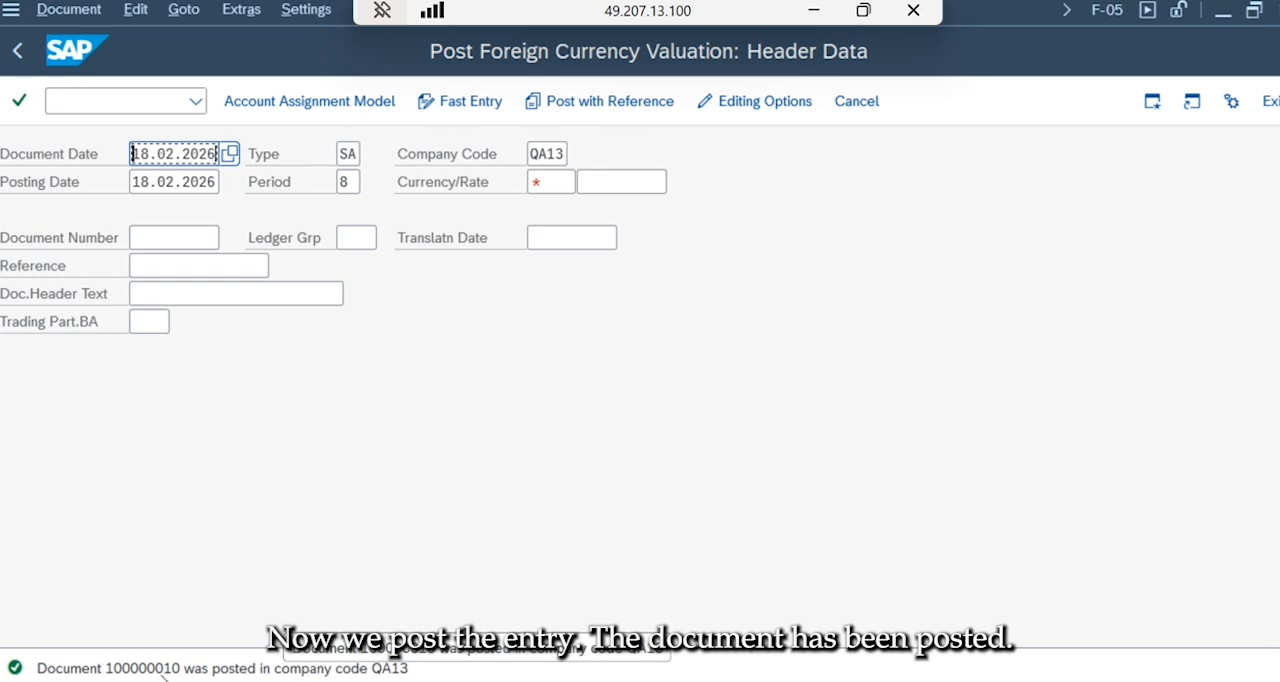
Display the posted document and view its line items in local currency and again in document currency.
{"action": "left_click", "coordinate": [66, 12]}
{"action": "left_click", "coordinate": [85, 106]}
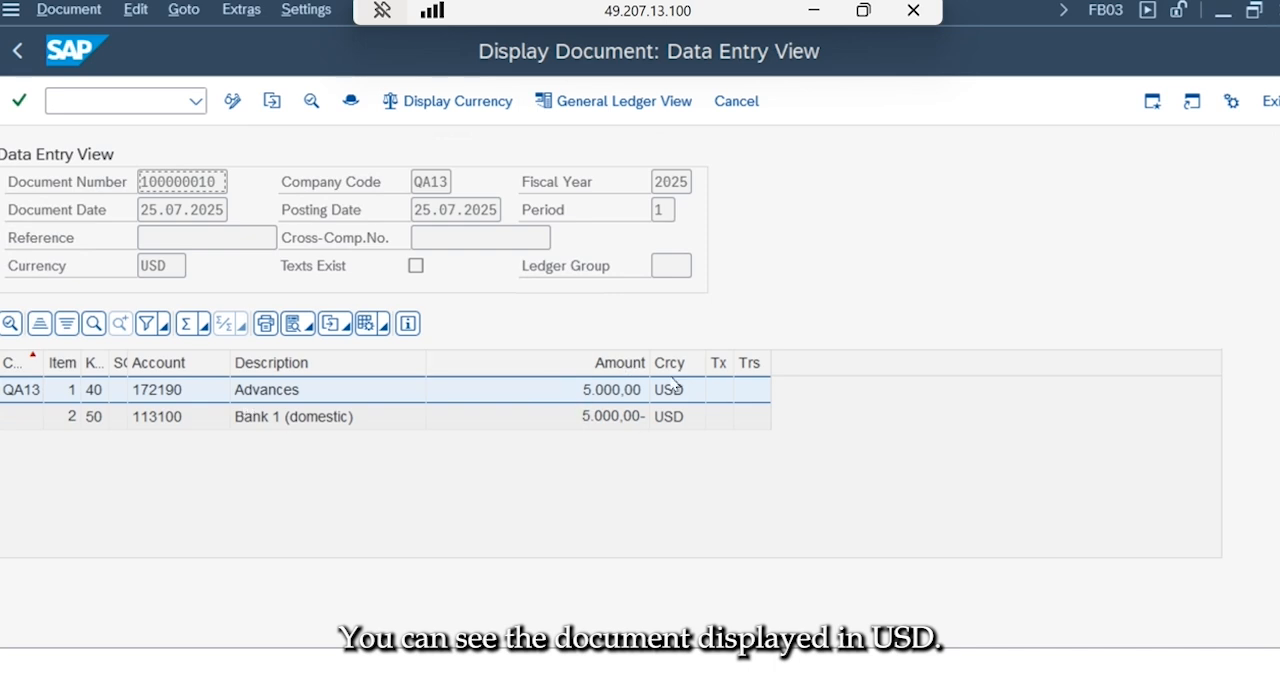
{"action": "left_click", "coordinate": [406, 104]}
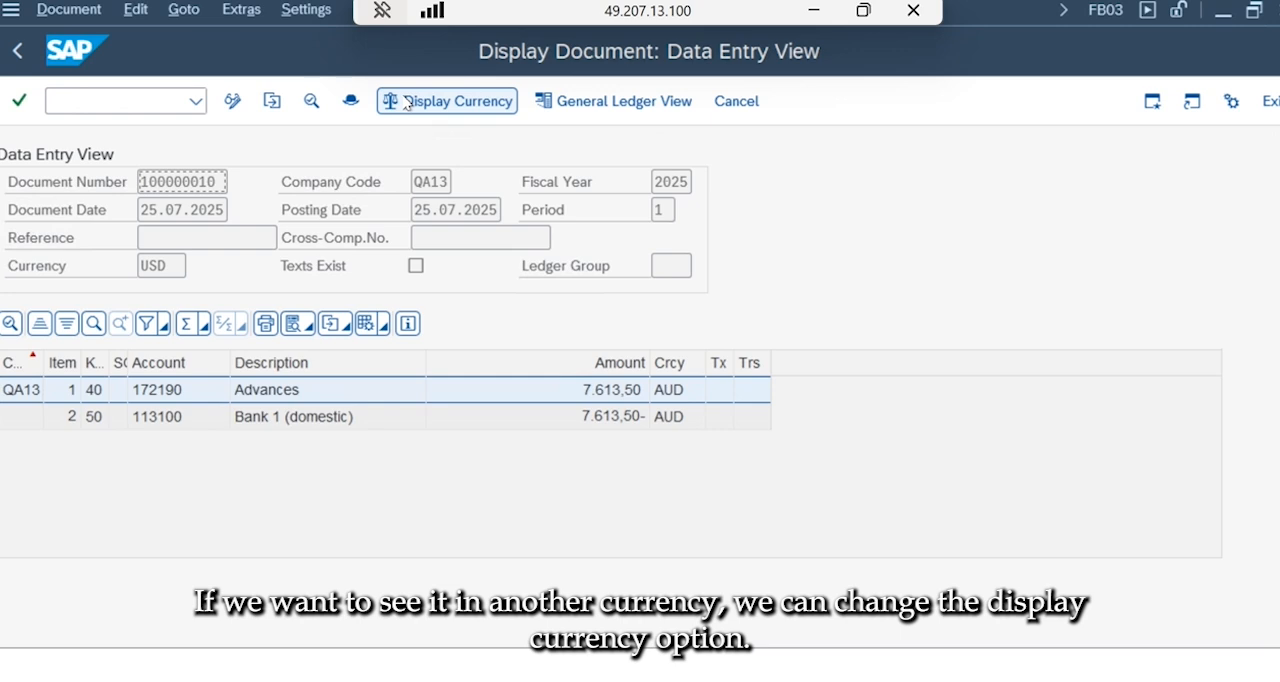
{"action": "left_click", "coordinate": [406, 104]}
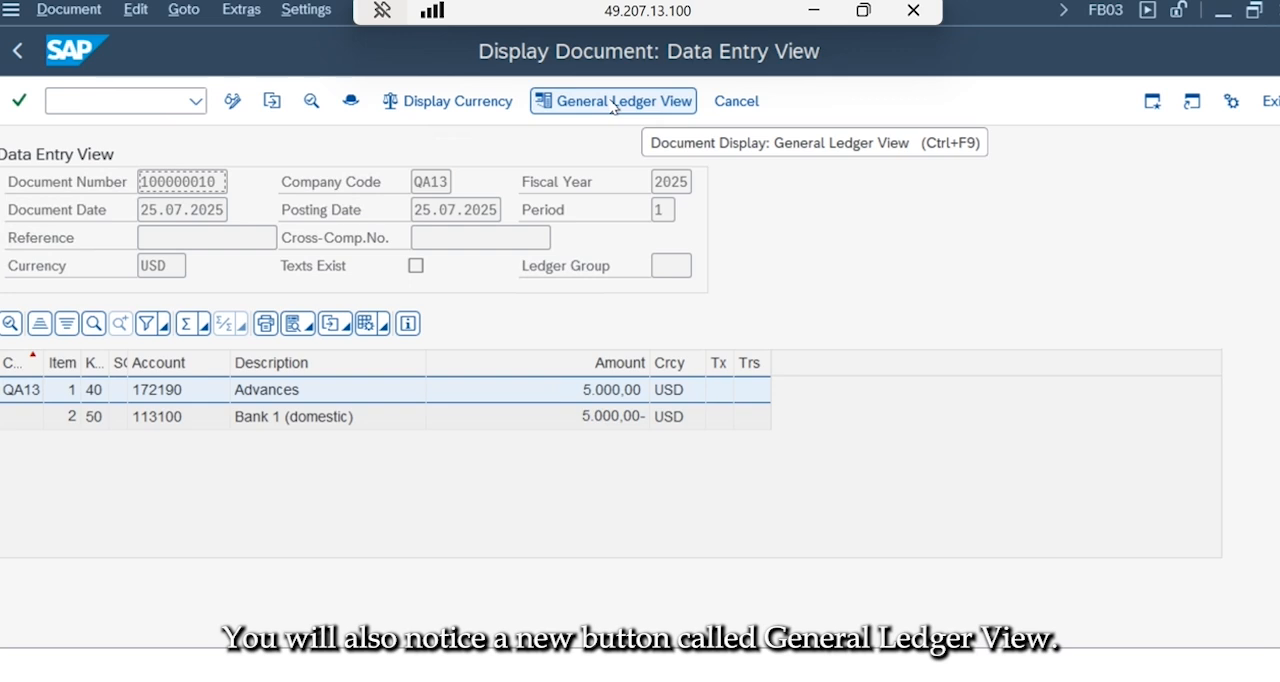
Examine the document's general ledger view for the leading ledger and ledger QN, and return to the entry view.
{"action": "left_click", "coordinate": [566, 104]}
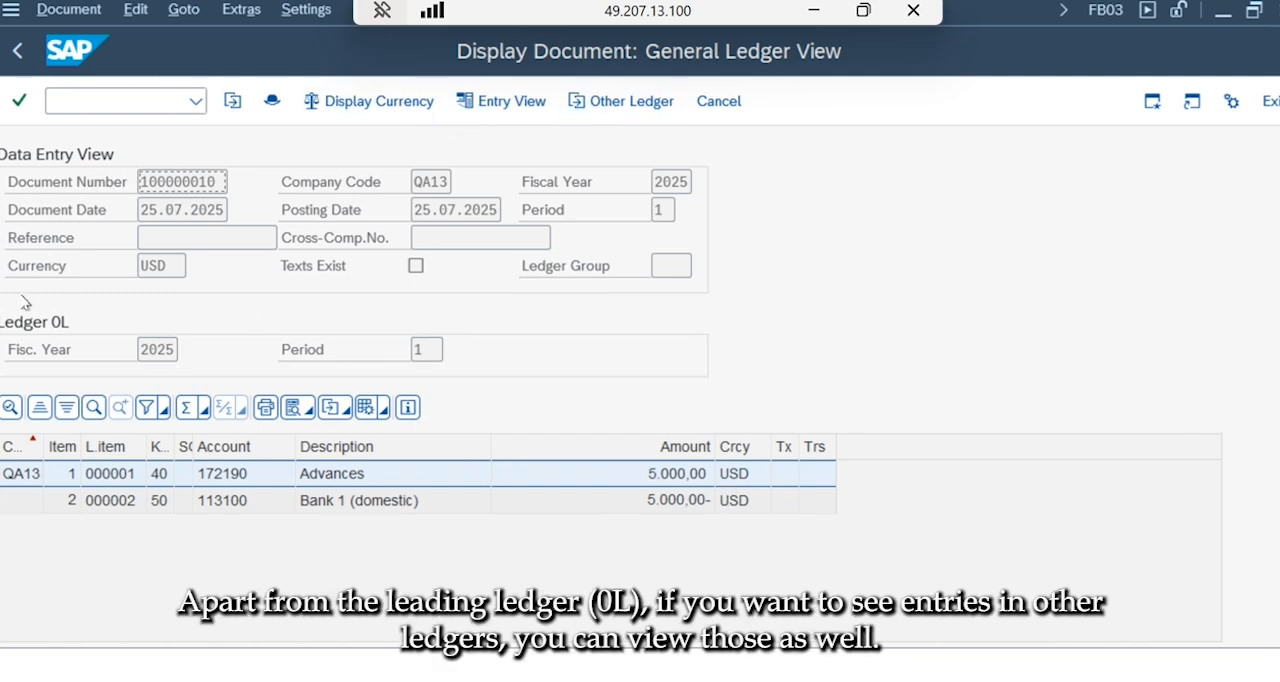
{"action": "left_click", "coordinate": [617, 104]}
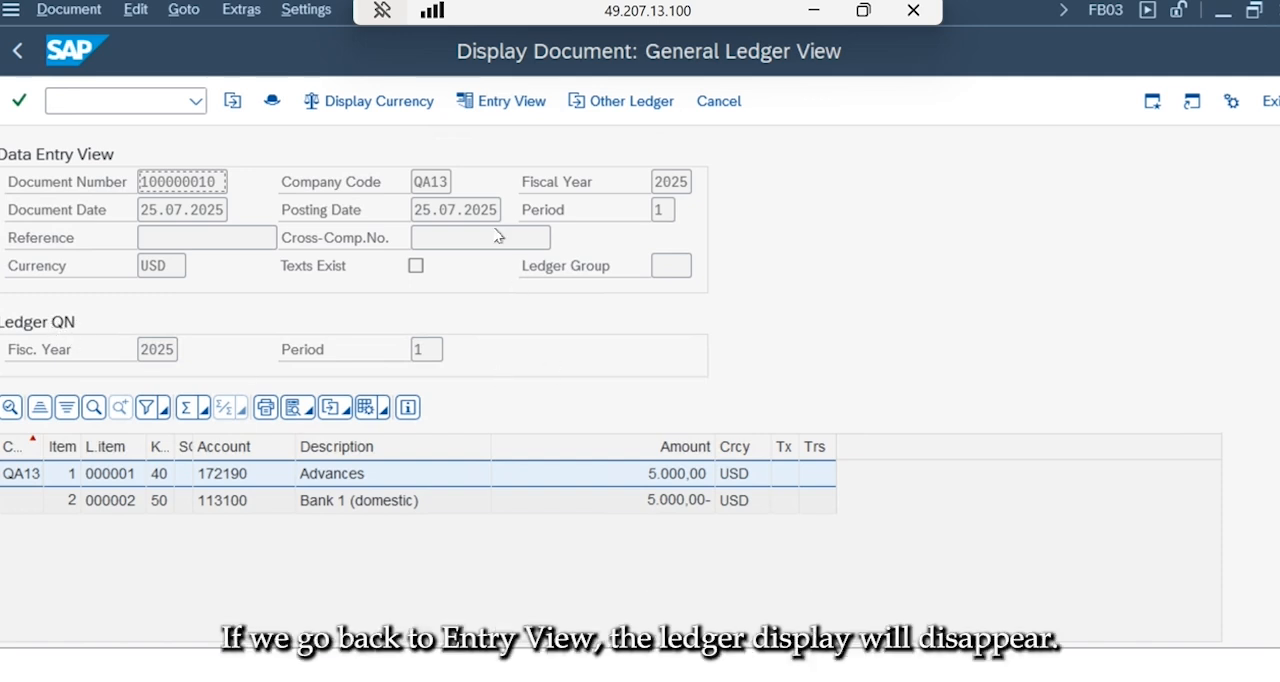
{"action": "left_click", "coordinate": [500, 101]}
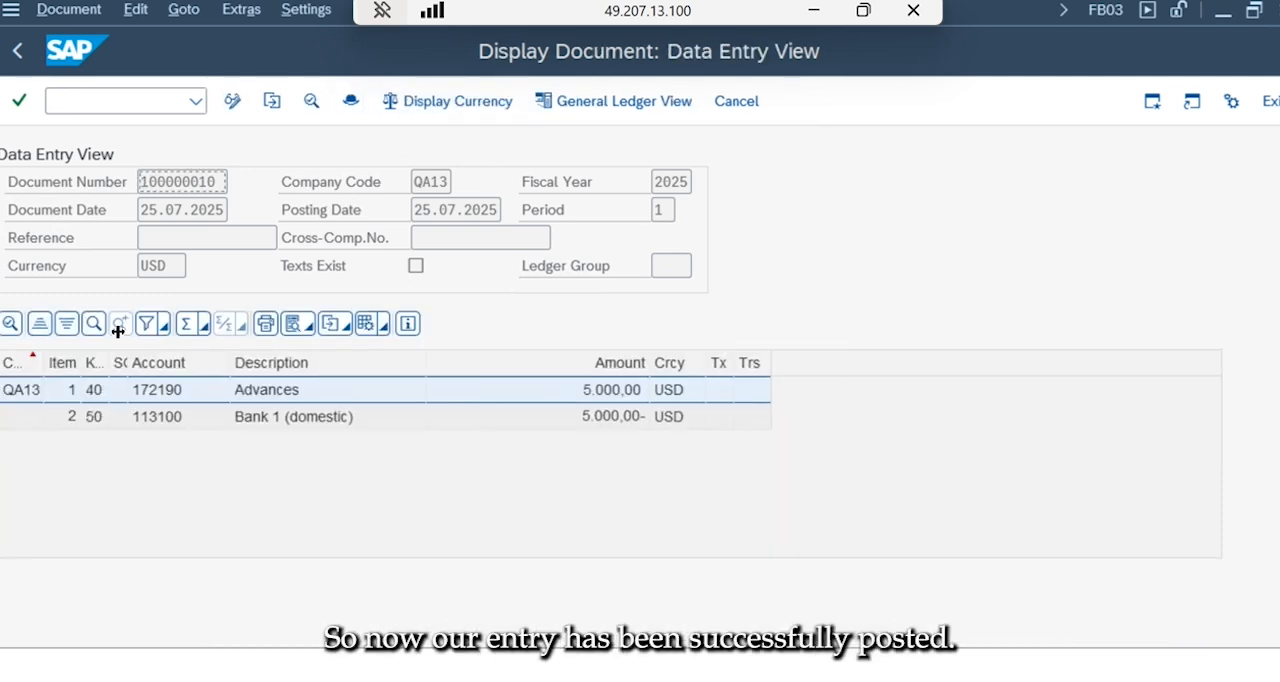